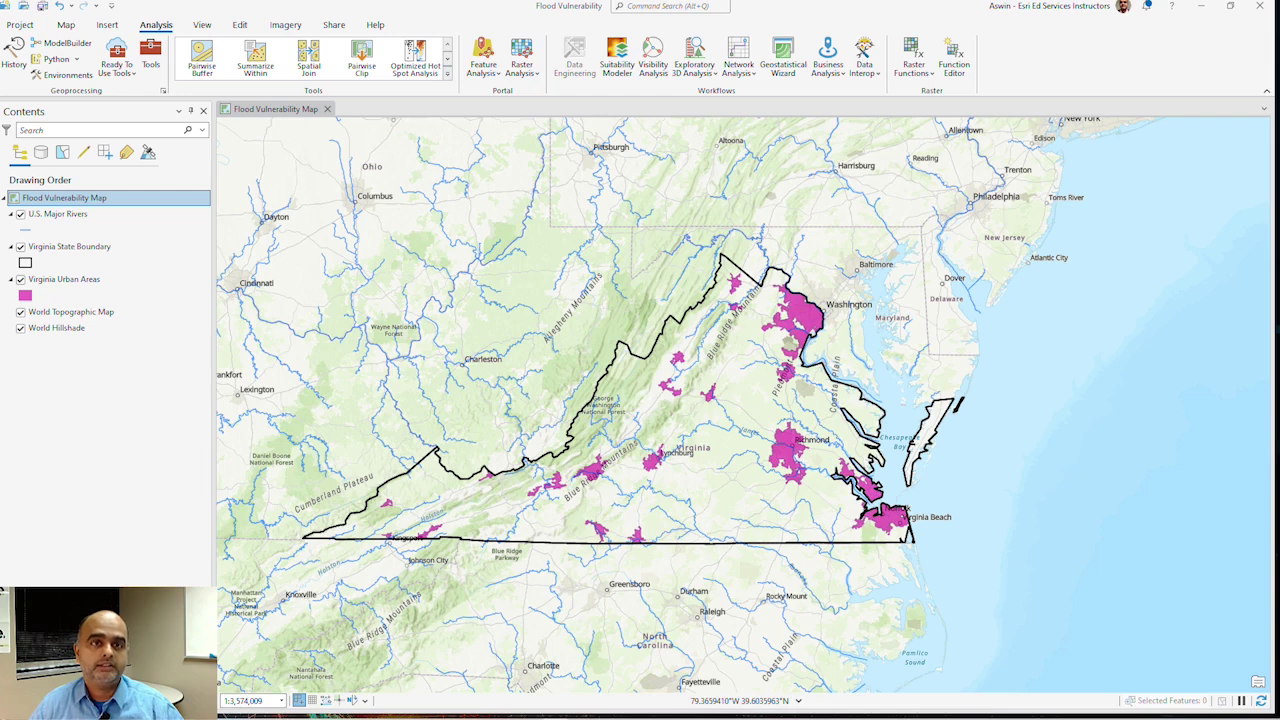
# - With the Flood Vulnerability Map active, create the new empty model Model3 and open the Geoprocessing pane
pyautogui.click(198, 199)
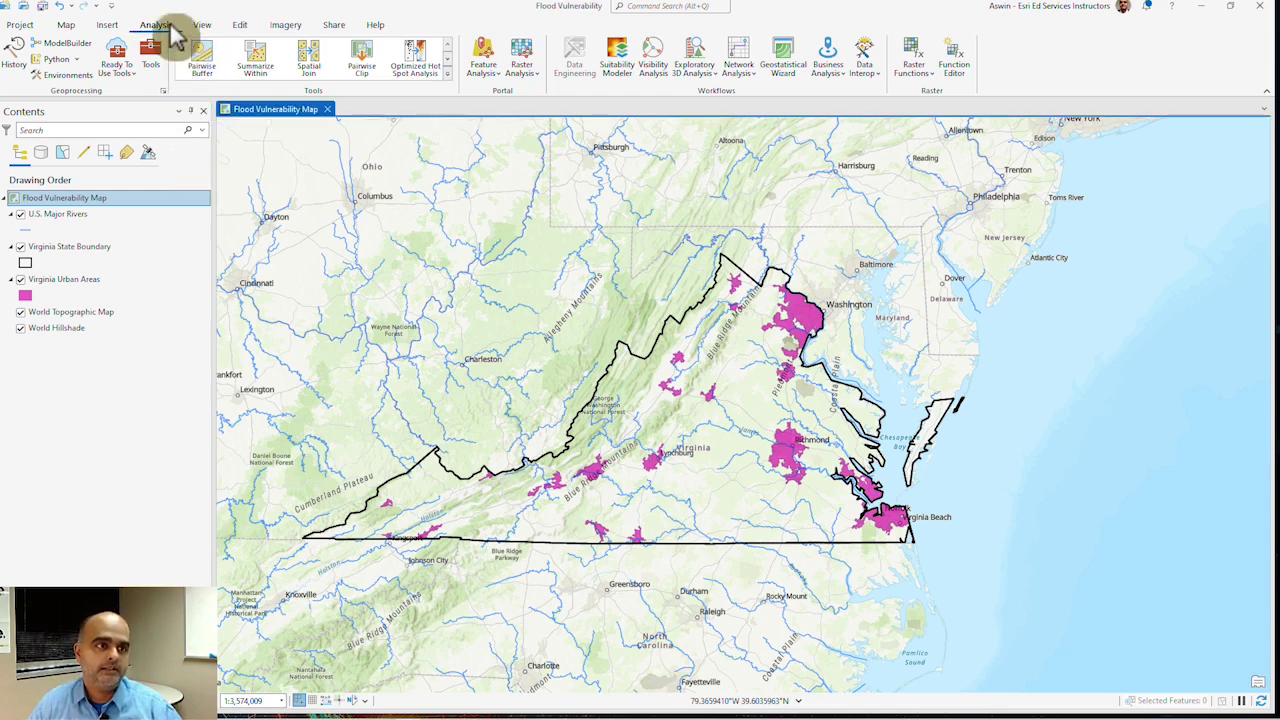
pyautogui.click(84, 45)
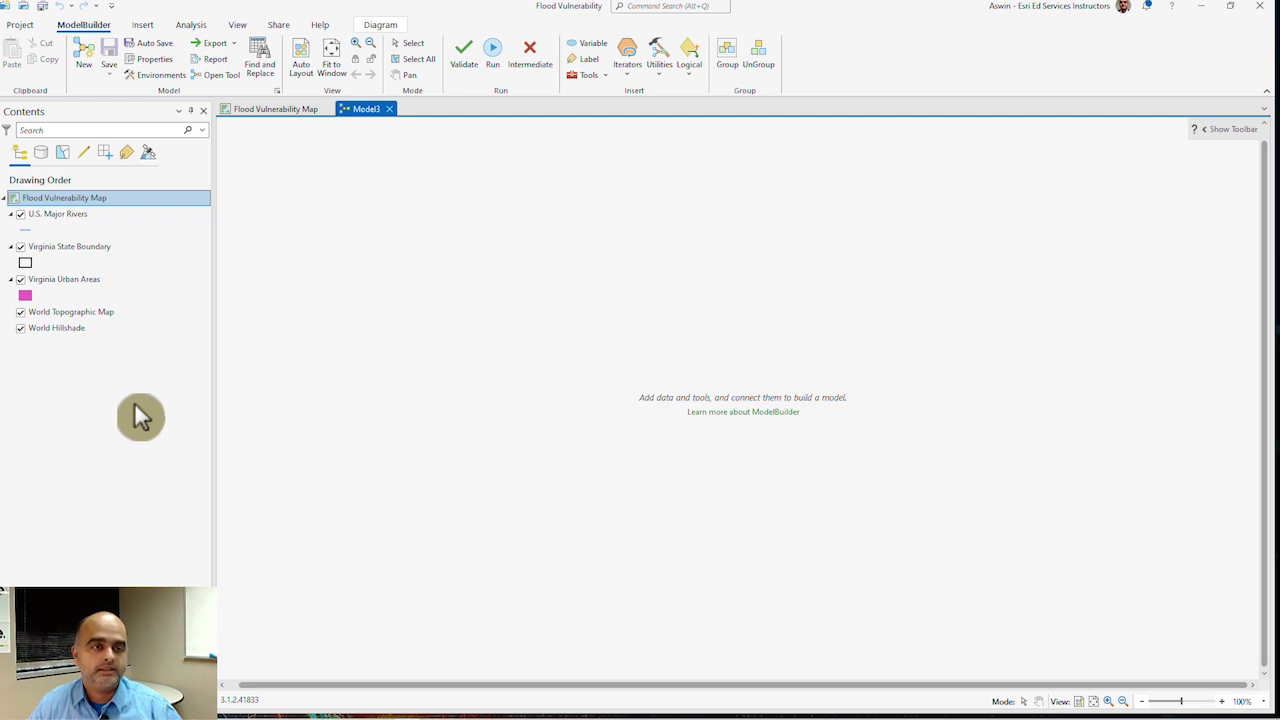
pyautogui.click(195, 28)
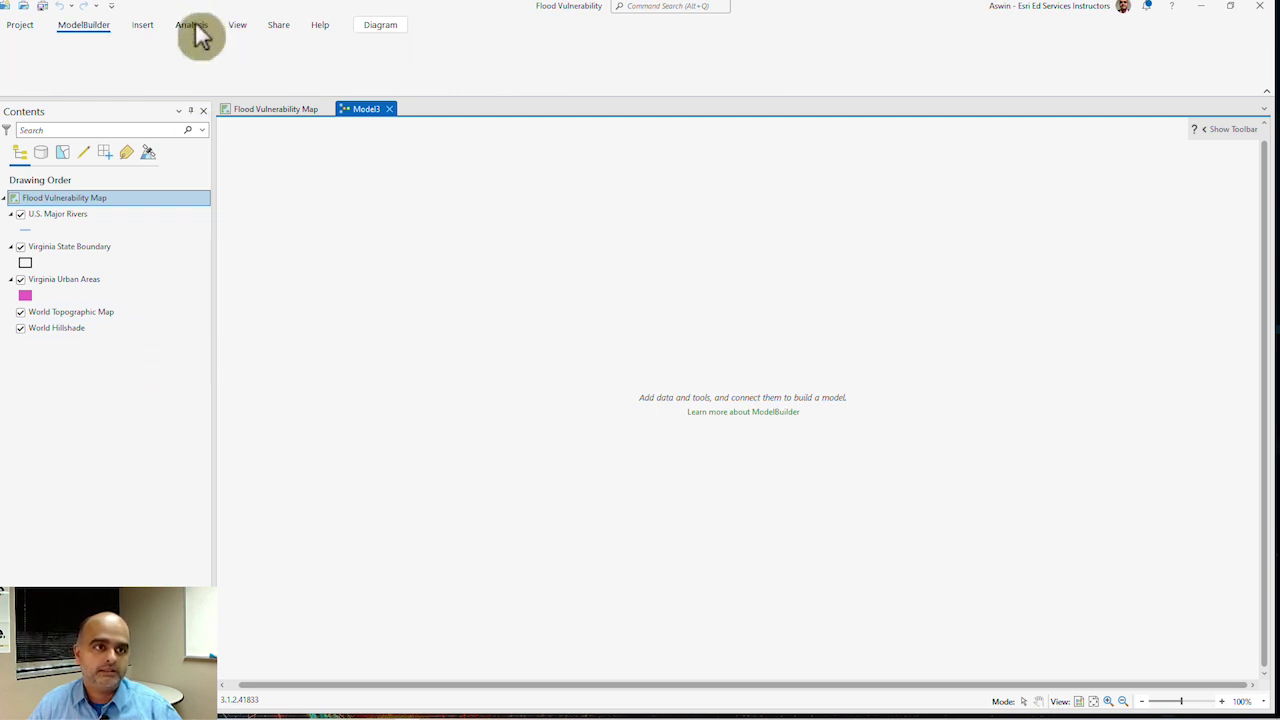
pyautogui.click(155, 62)
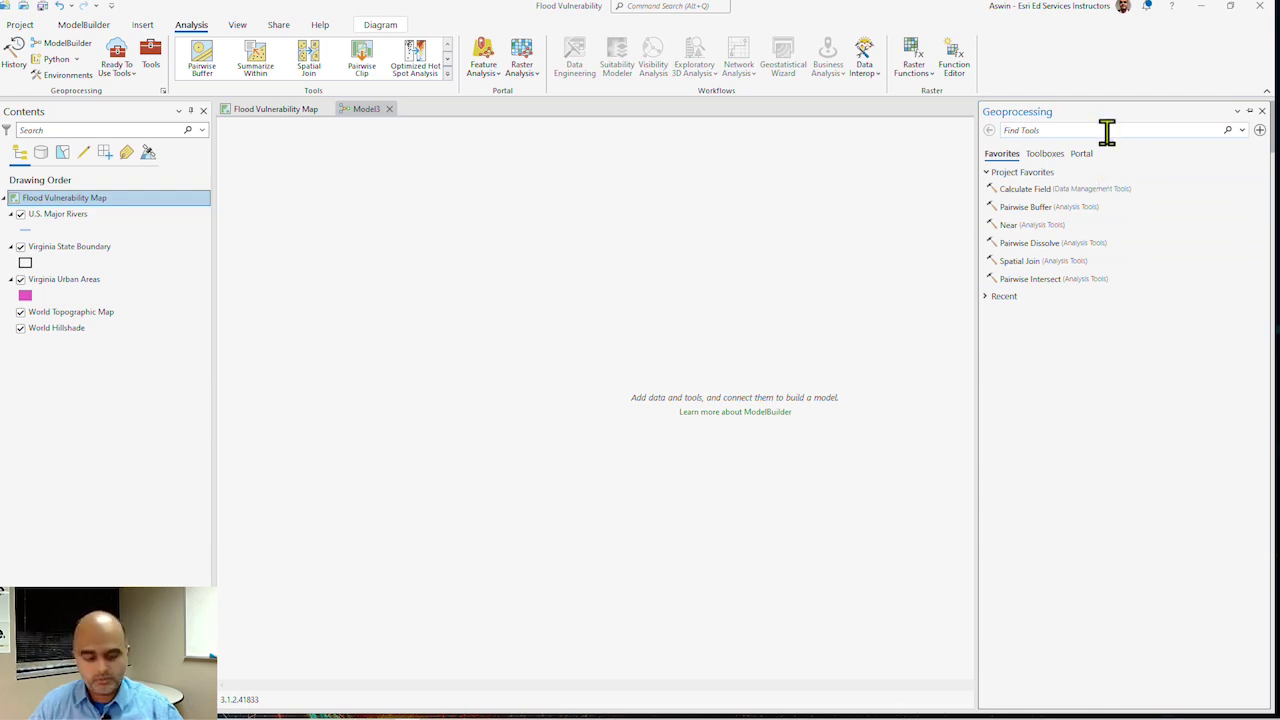
# - Add the Clip tool and the U.S. Major Rivers and Virginia State Boundary layers to Model3
pyautogui.write('clip')
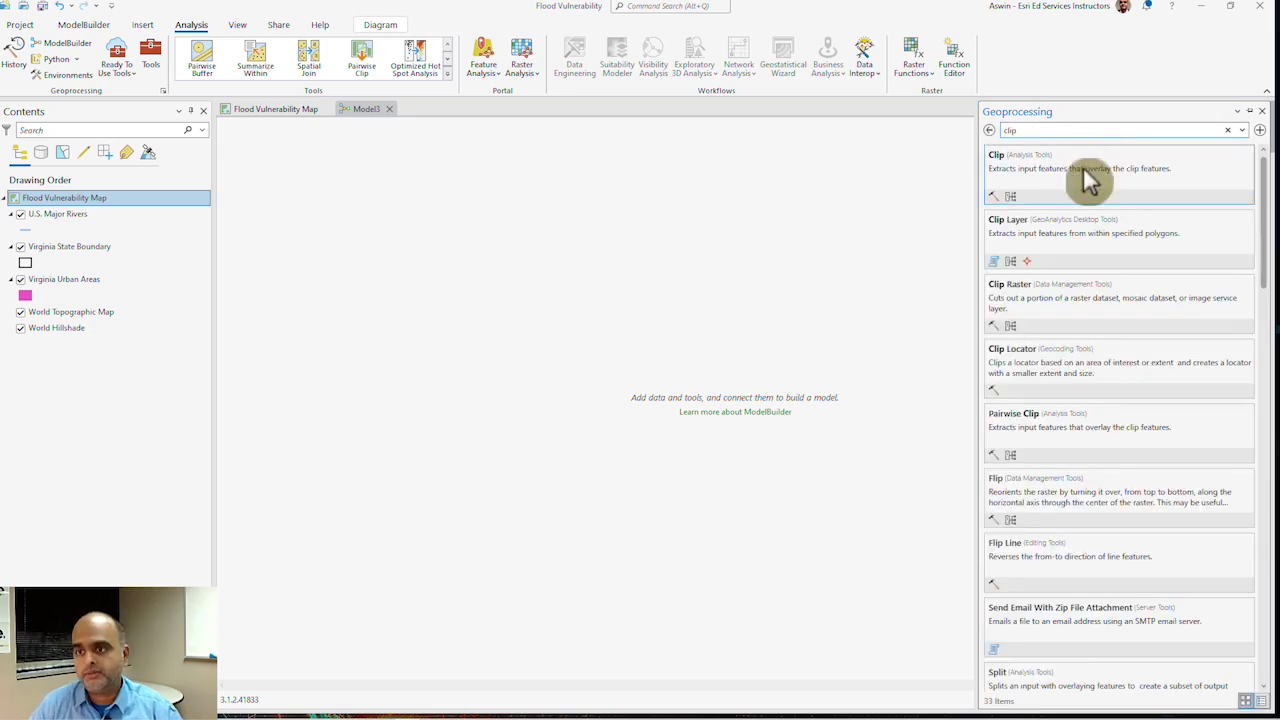
pyautogui.moveTo(1090, 180); pyautogui.dragTo(628, 322)
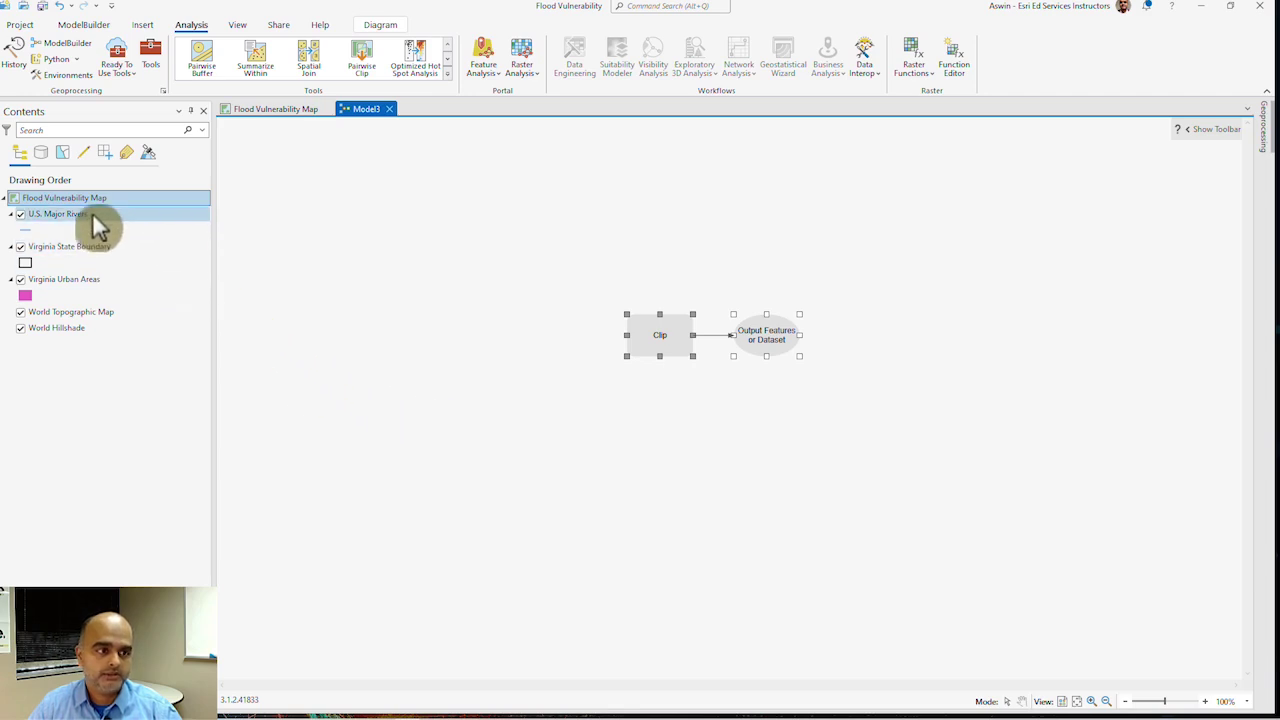
pyautogui.moveTo(92, 215); pyautogui.dragTo(533, 318)
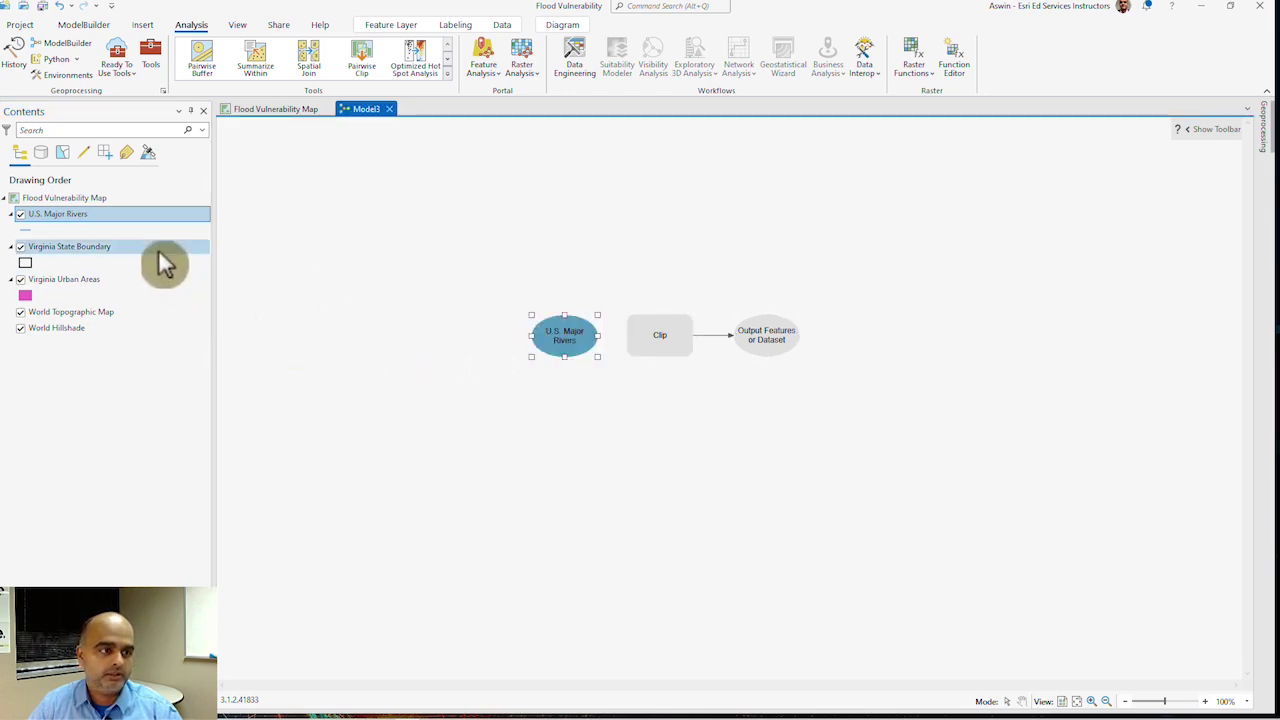
pyautogui.moveTo(155, 248); pyautogui.dragTo(557, 397)
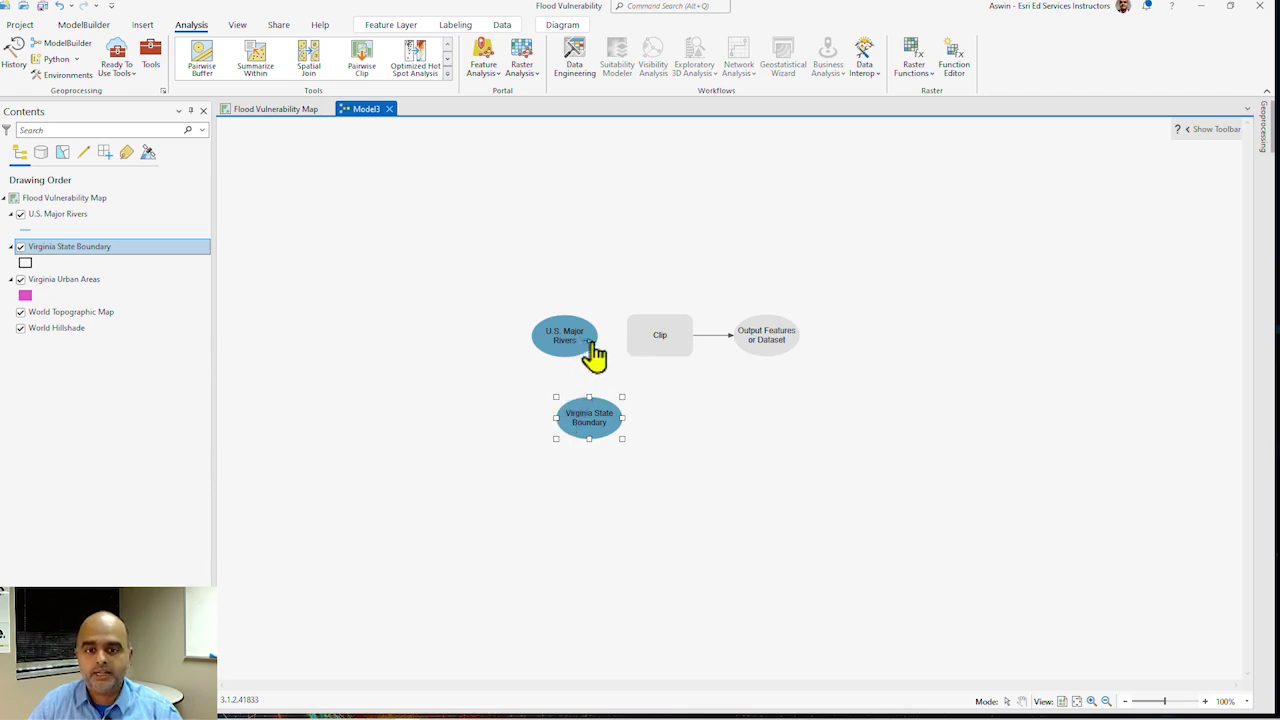
pyautogui.moveTo(594, 357)
pyautogui.mouseDown()
pyautogui.moveTo(608, 338)
pyautogui.moveTo(638, 340)
pyautogui.mouseUp()
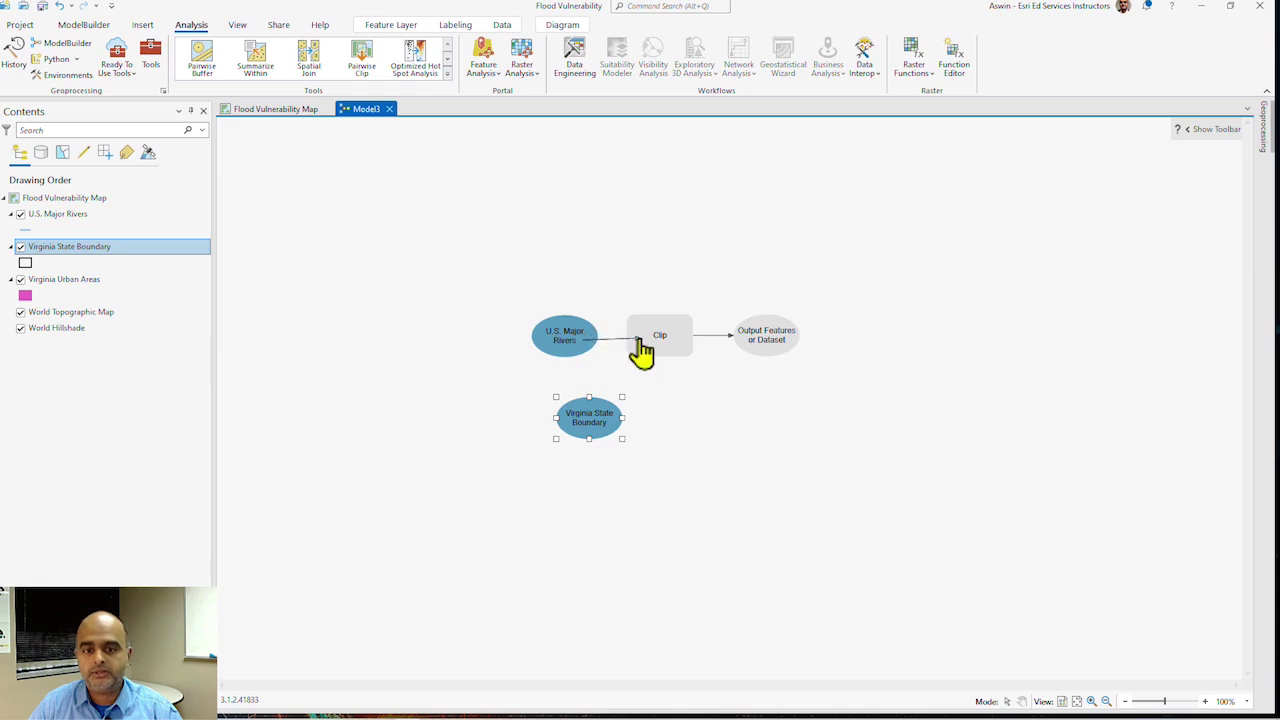
# - Connect U.S. Major Rivers to Clip as Input Features and Virginia State Boundary as Clip Features
pyautogui.moveTo(640, 350); pyautogui.dragTo(646, 350)
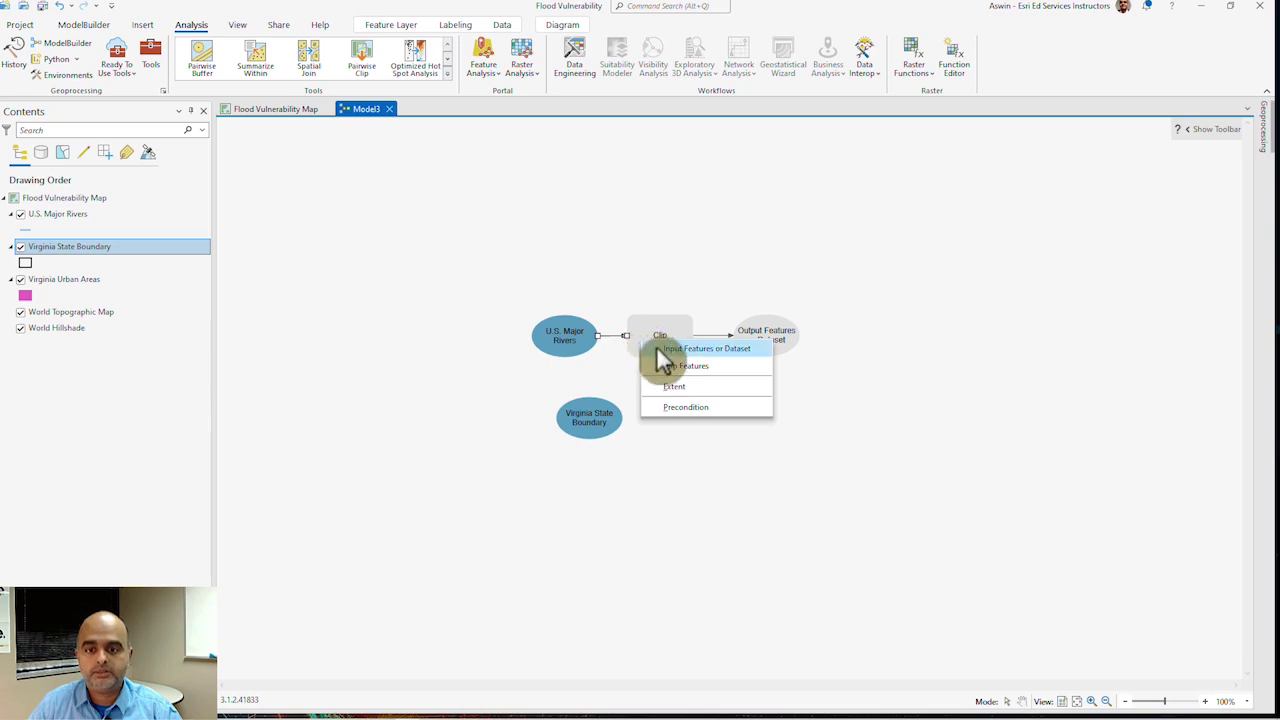
pyautogui.click(662, 349)
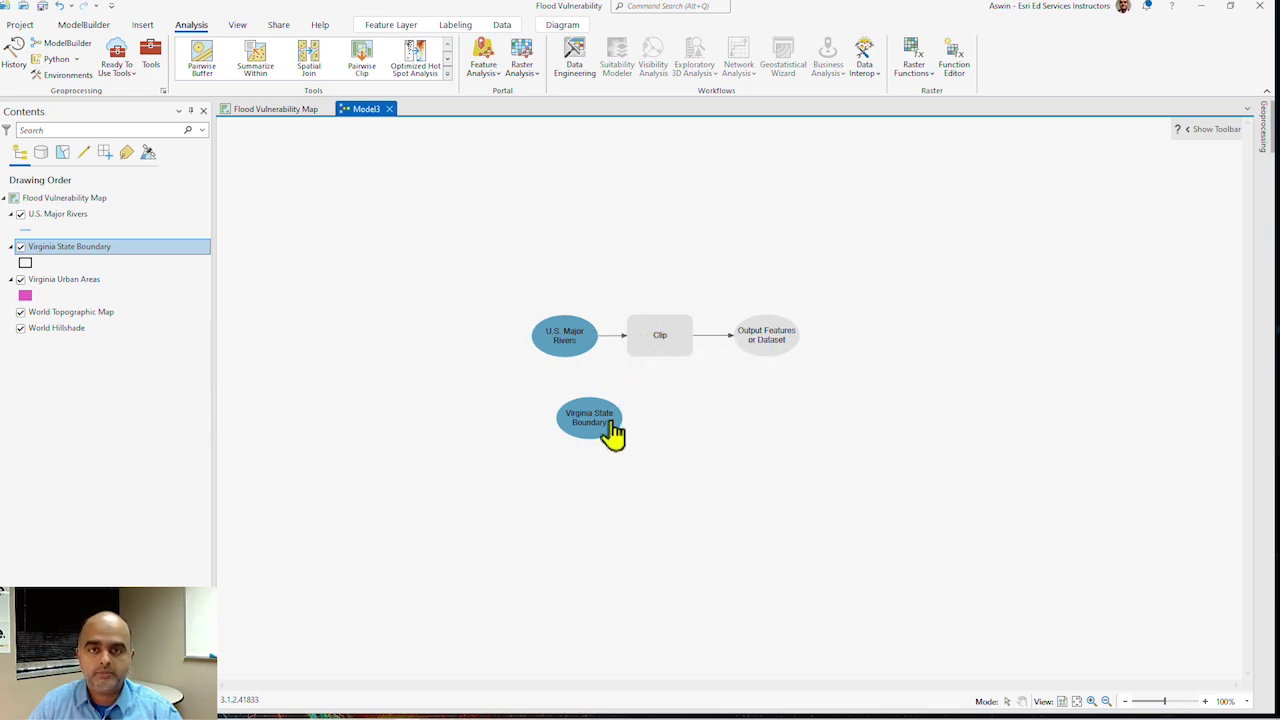
pyautogui.moveTo(610, 432); pyautogui.dragTo(640, 365)
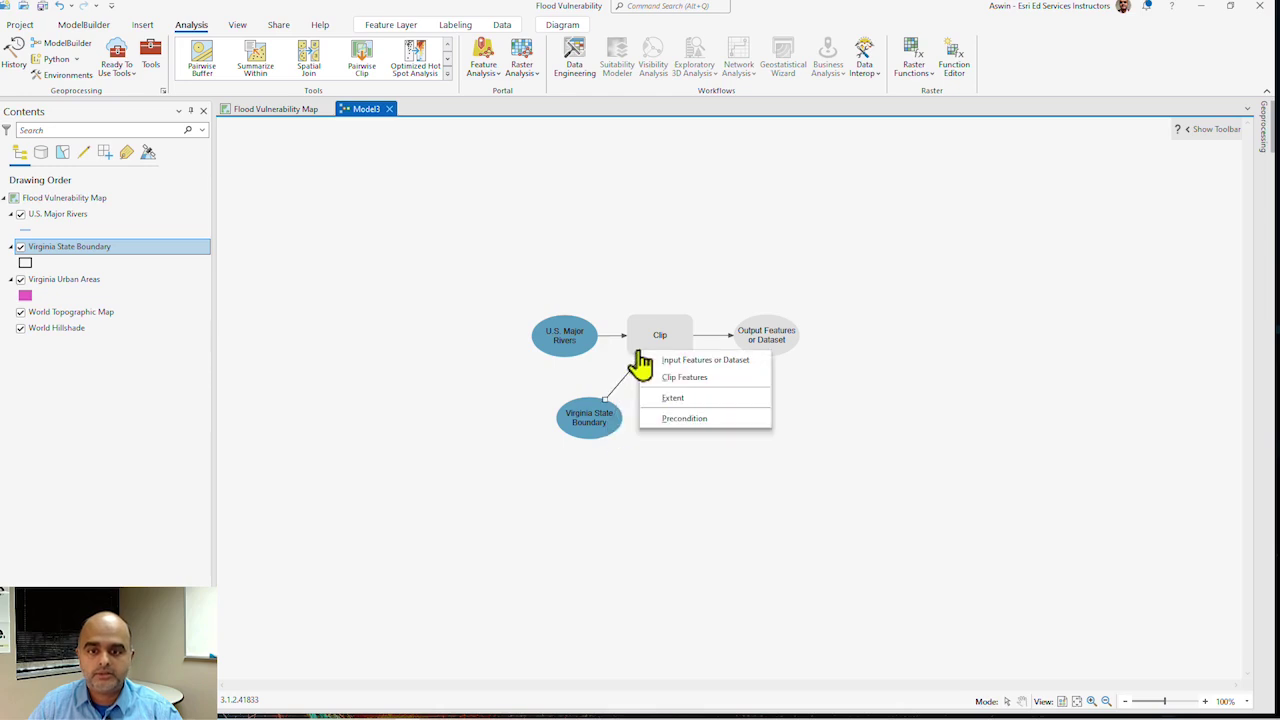
pyautogui.click(652, 376)
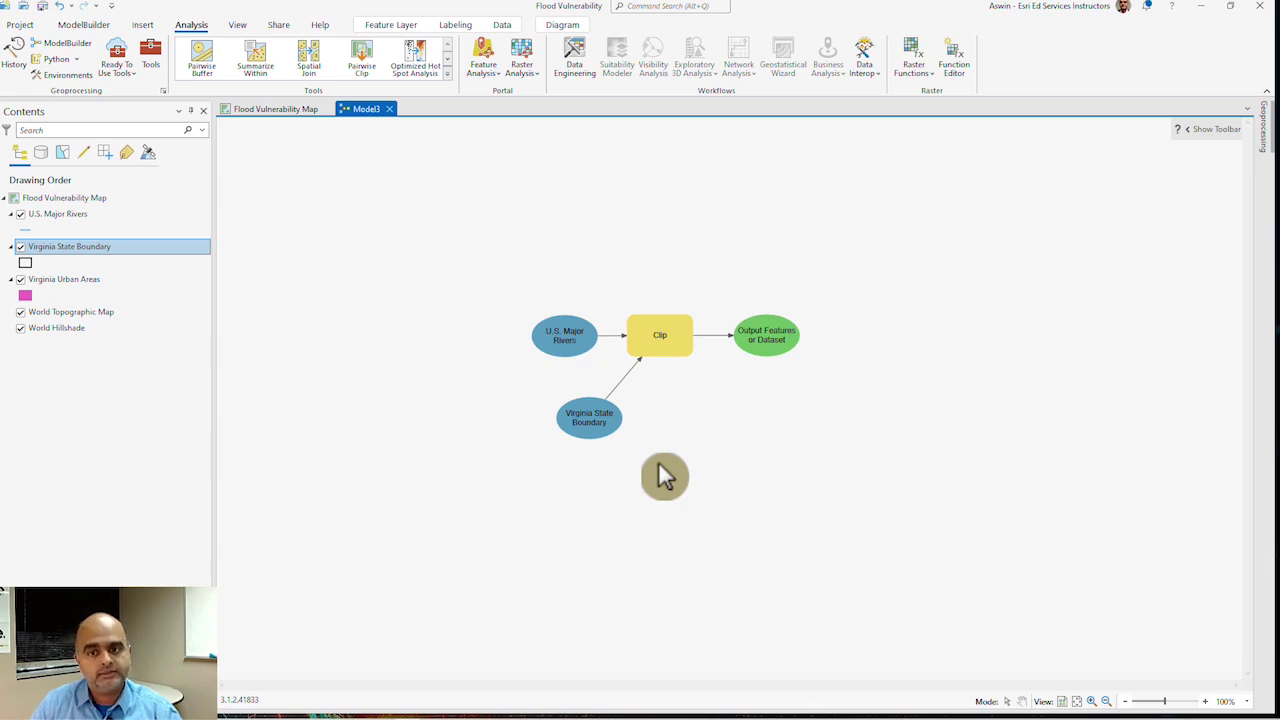
pyautogui.rightClick(758, 345)
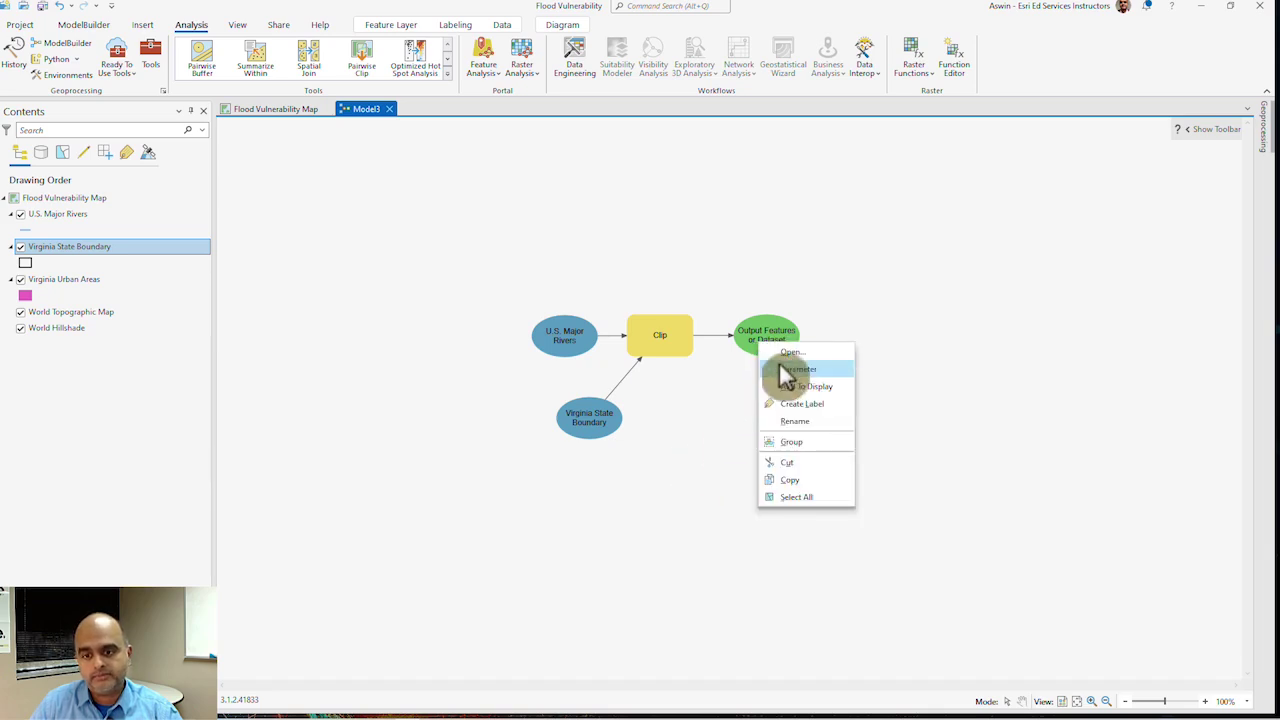
# - Change the Clip output element's name to 'Rivers in Virginia'
pyautogui.click(795, 423)
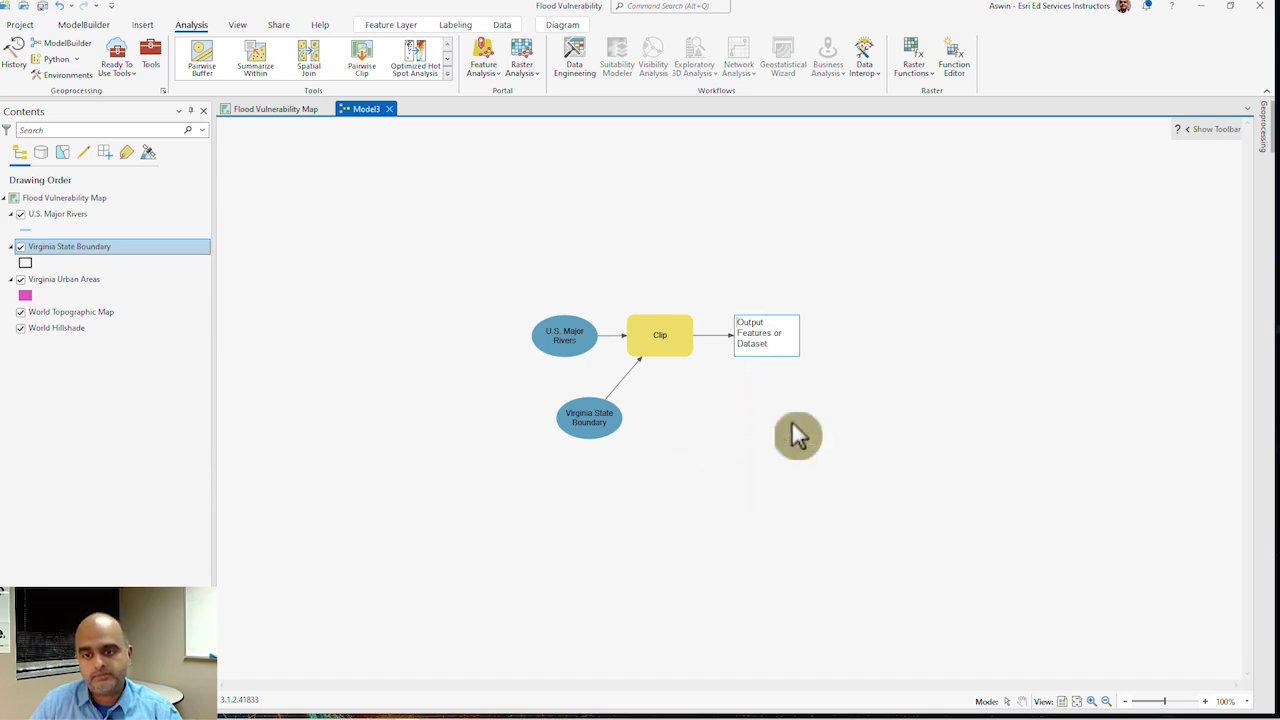
pyautogui.hotkey('ctrl', 'a')
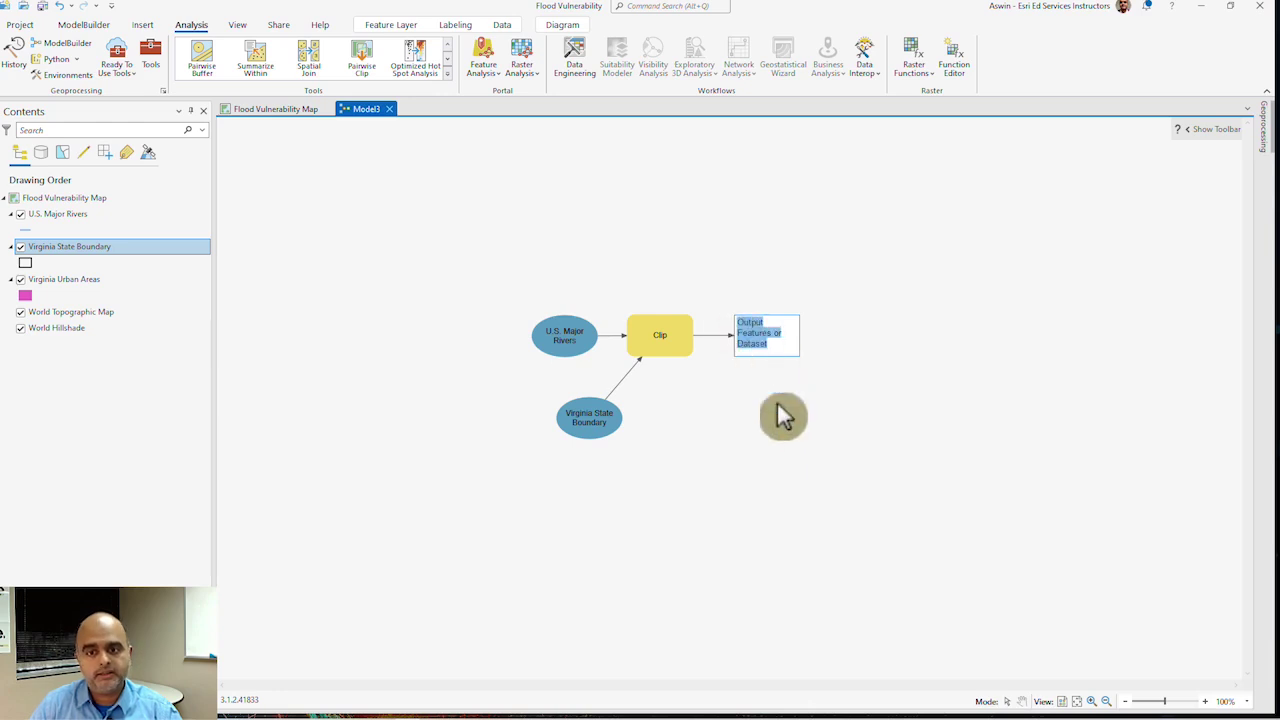
pyautogui.write('Ri')
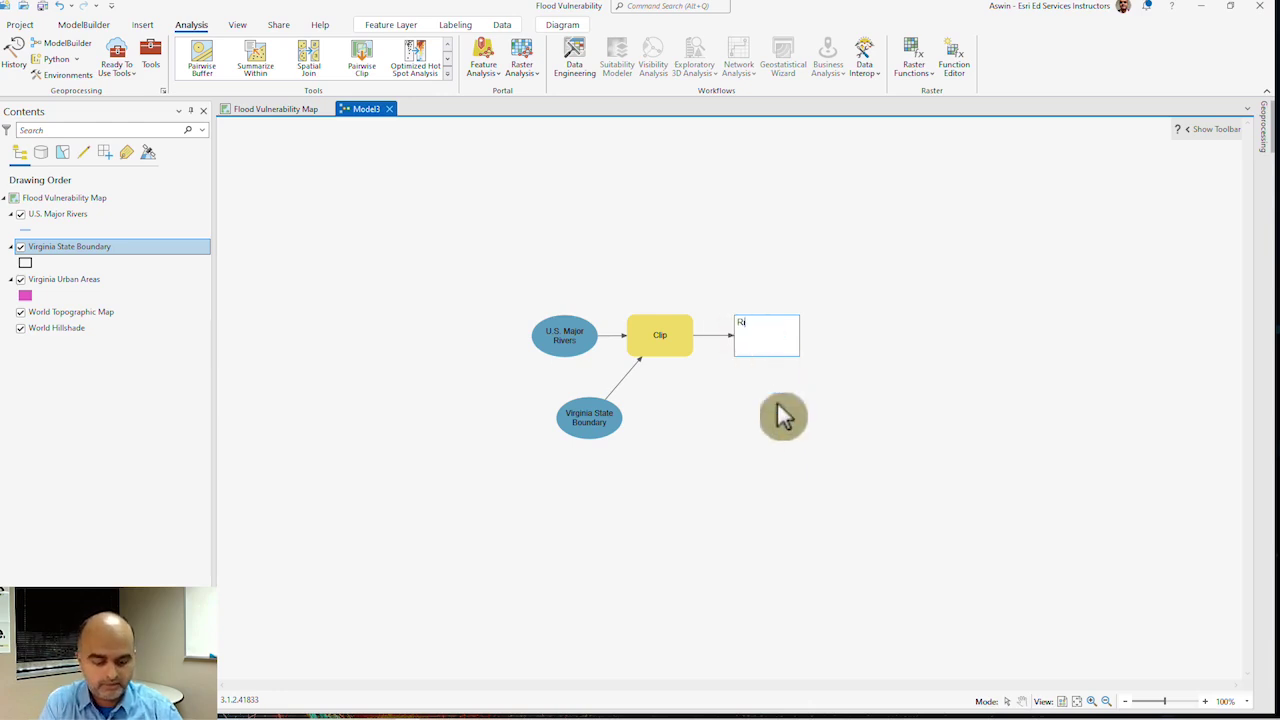
pyautogui.write('vers in Virgi')
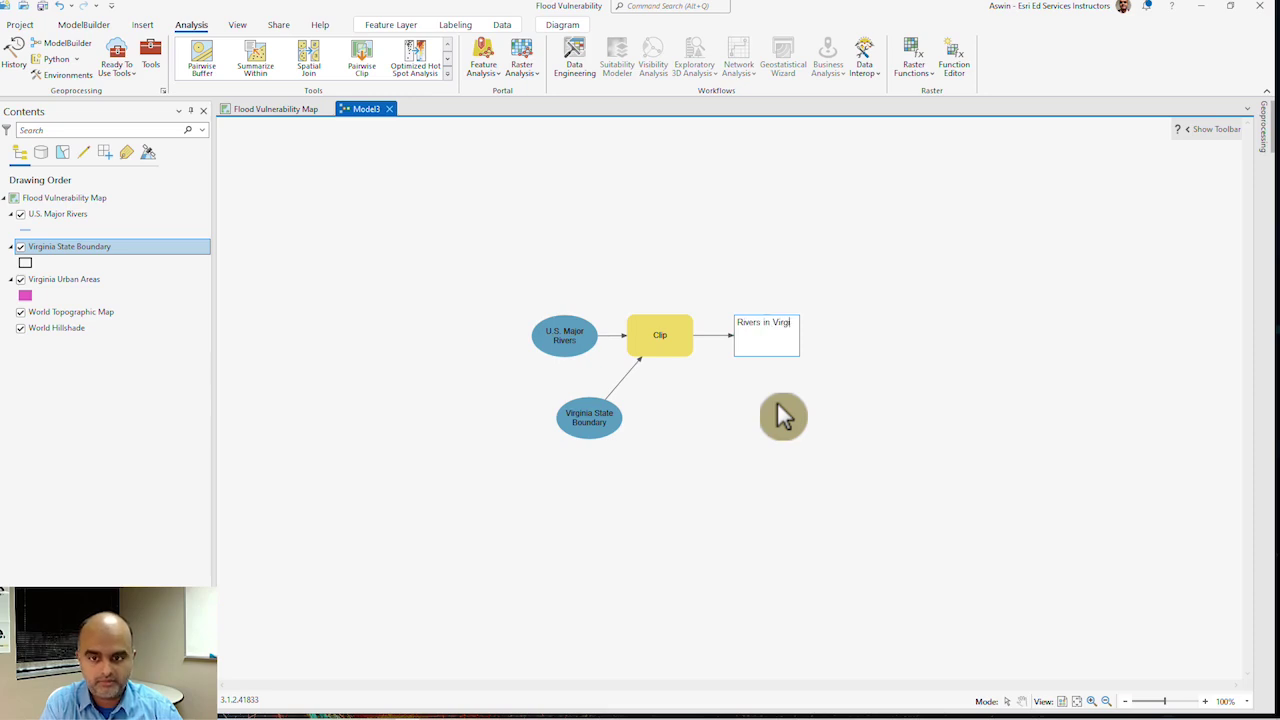
pyautogui.write('nia')
pyautogui.press('Return')
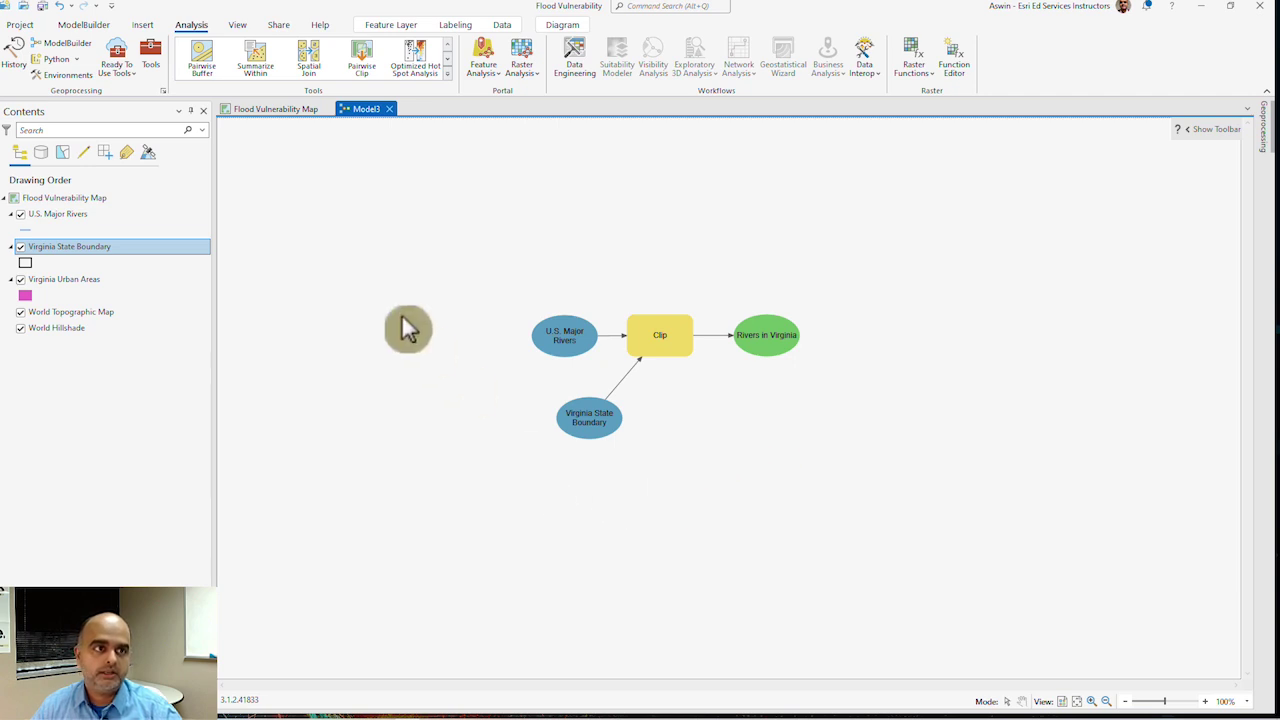
# - Find the Buffer tool in Geoprocessing and add it to the model
pyautogui.click(153, 72)
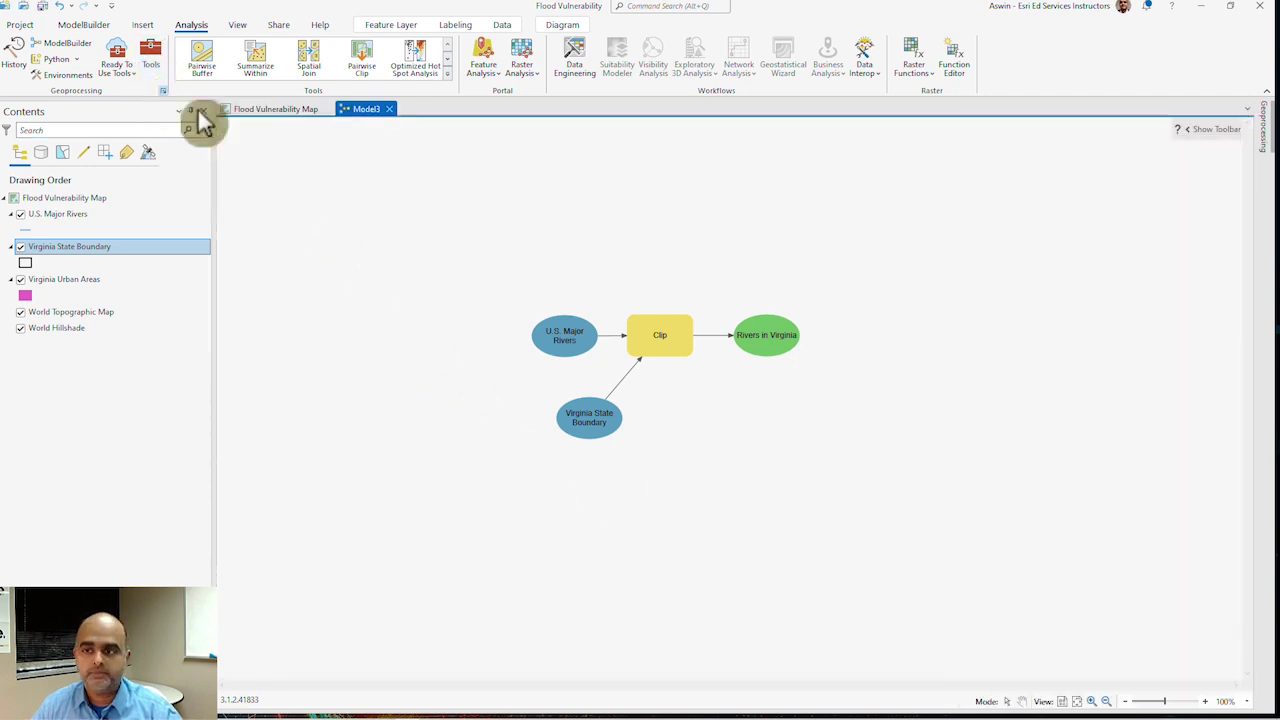
pyautogui.click(1264, 137)
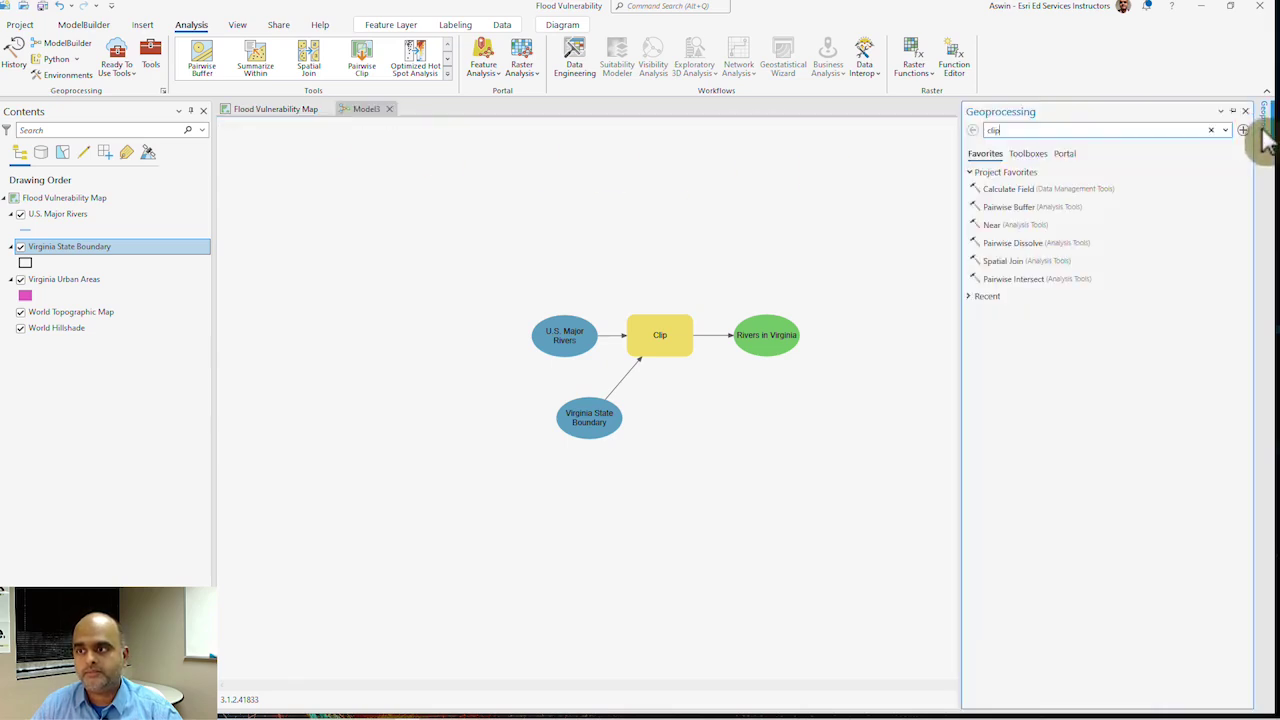
pyautogui.click(1141, 132)
pyautogui.write('buffer')
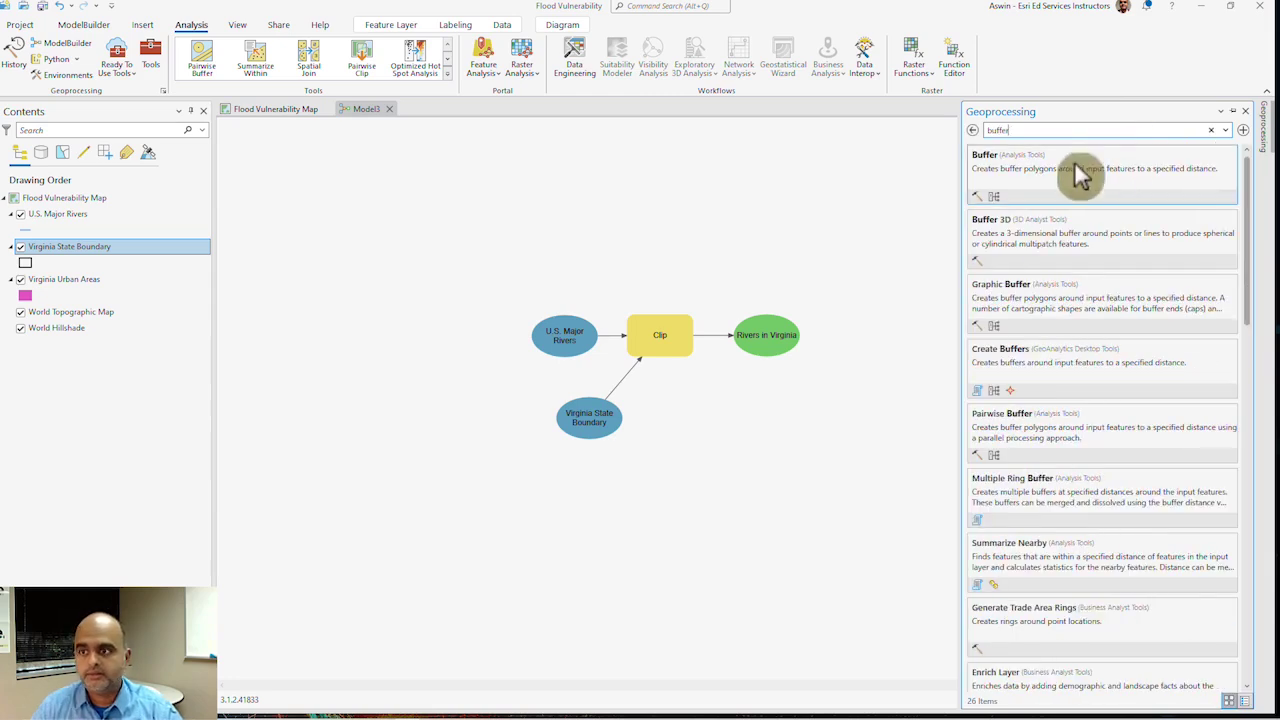
pyautogui.click(1005, 175)
pyautogui.moveTo(1008, 182); pyautogui.dragTo(714, 222)
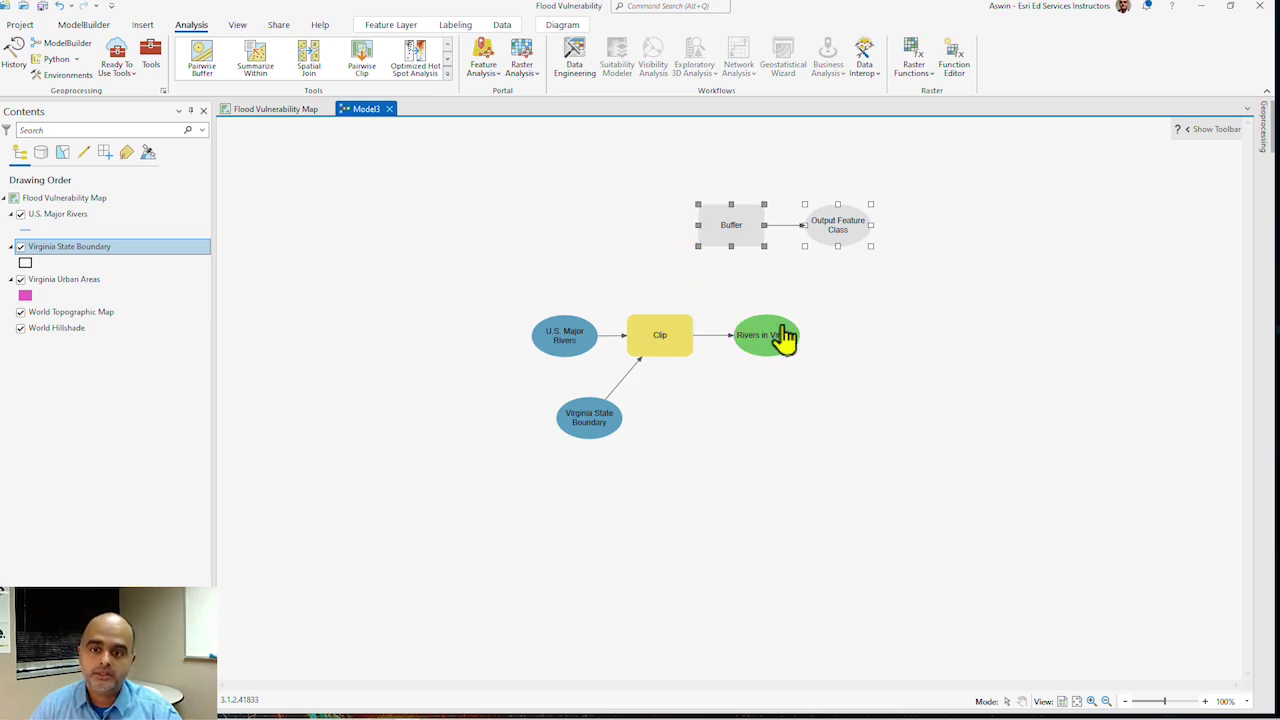
# - Connect Rivers in Virginia to Buffer as its Input Features
pyautogui.moveTo(788, 339)
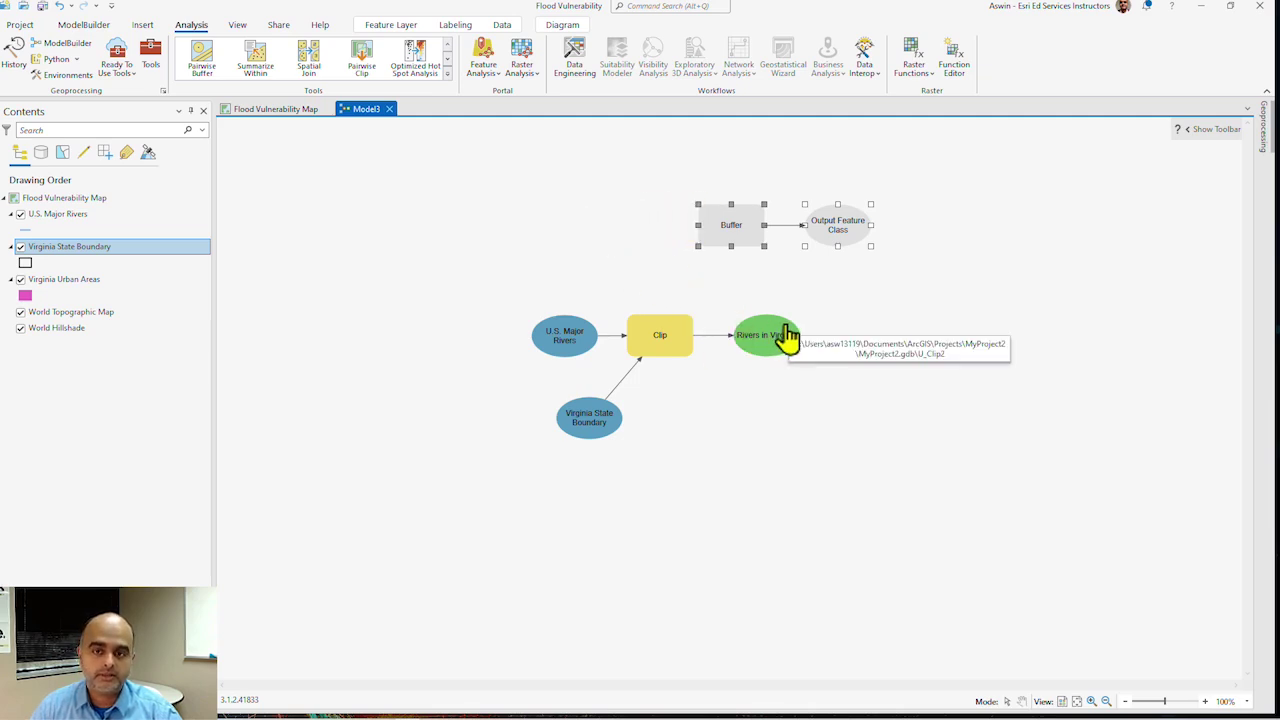
pyautogui.moveTo(788, 339); pyautogui.dragTo(746, 240)
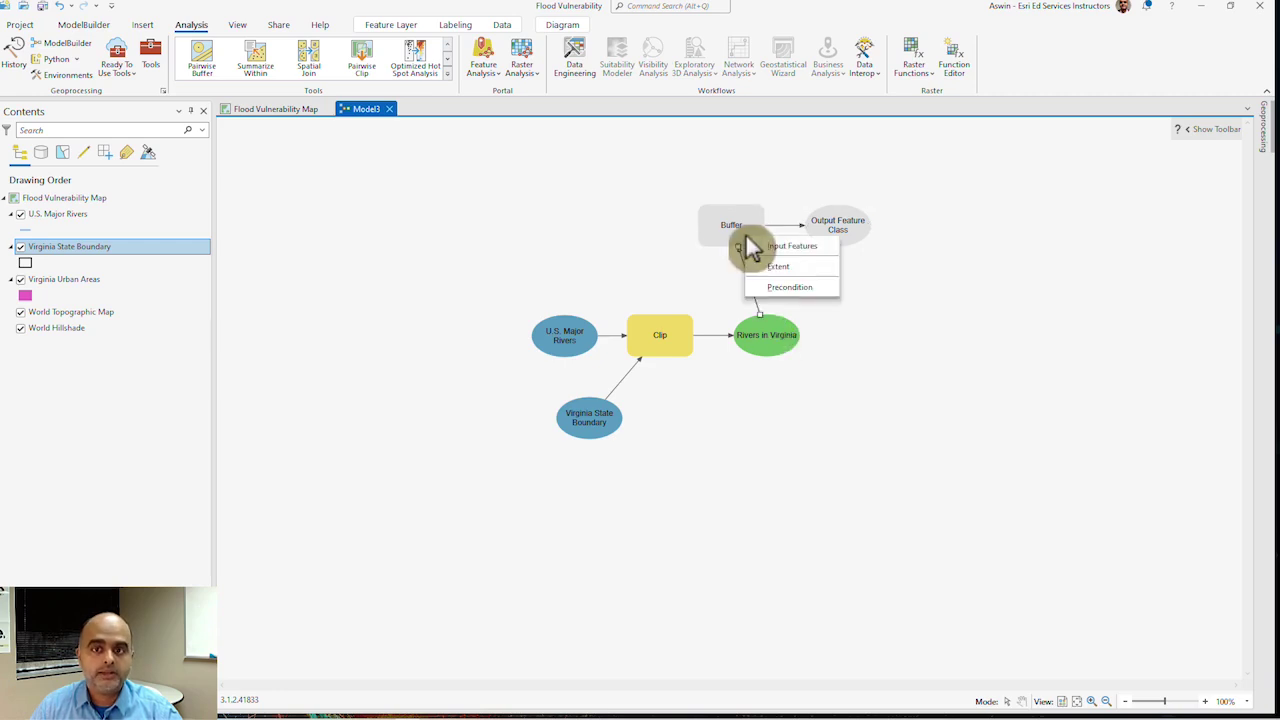
pyautogui.click(761, 250)
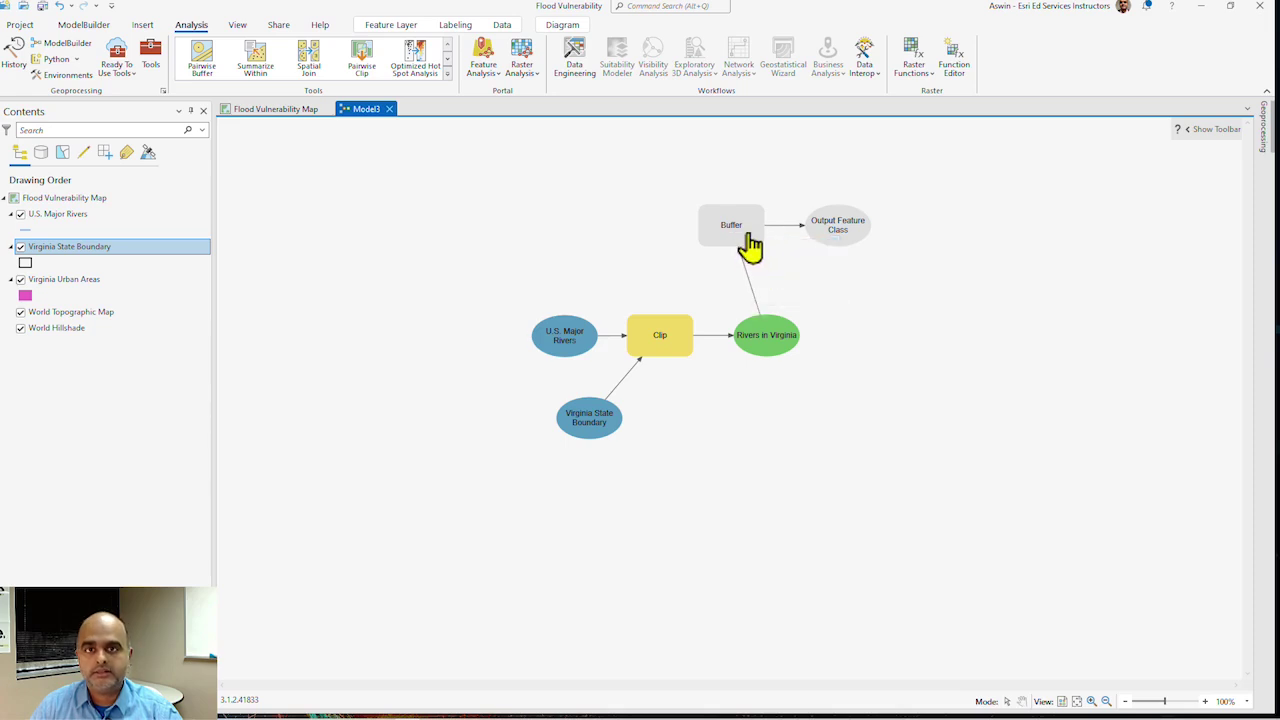
# - Set the Buffer distance to 5 Statute Miles in its parameters and apply
pyautogui.rightClick(752, 246)
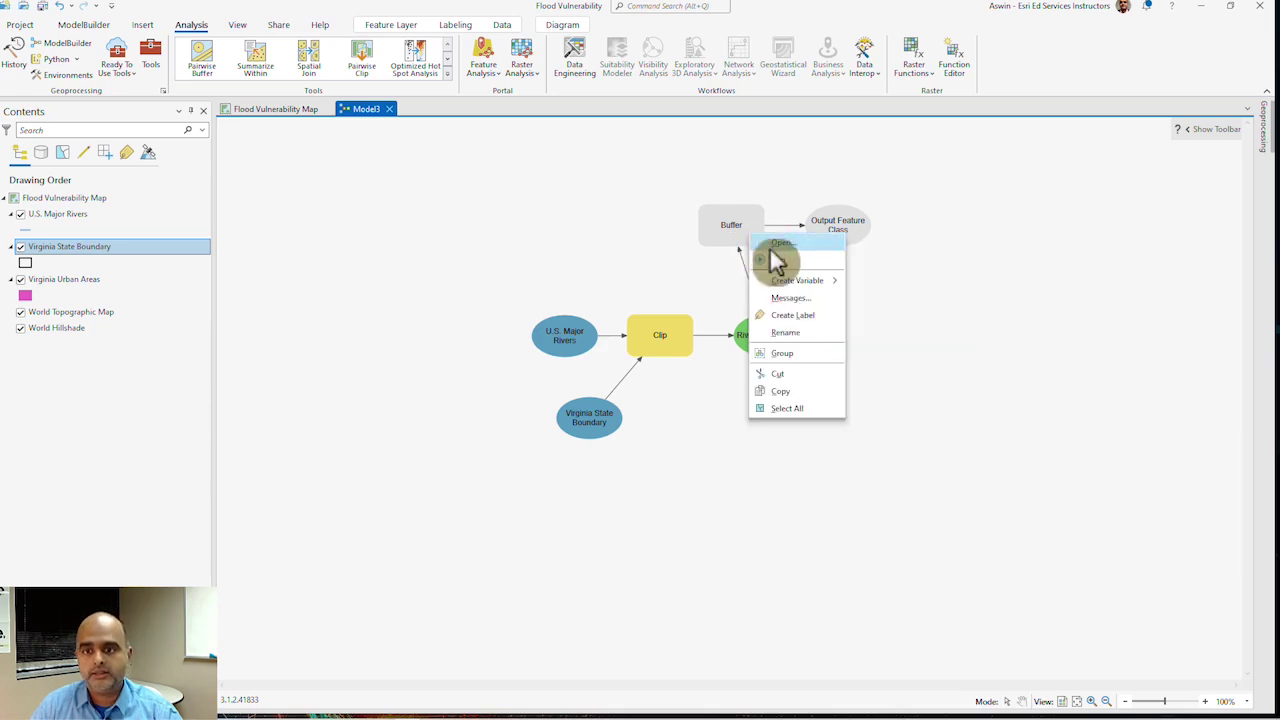
pyautogui.click(779, 258)
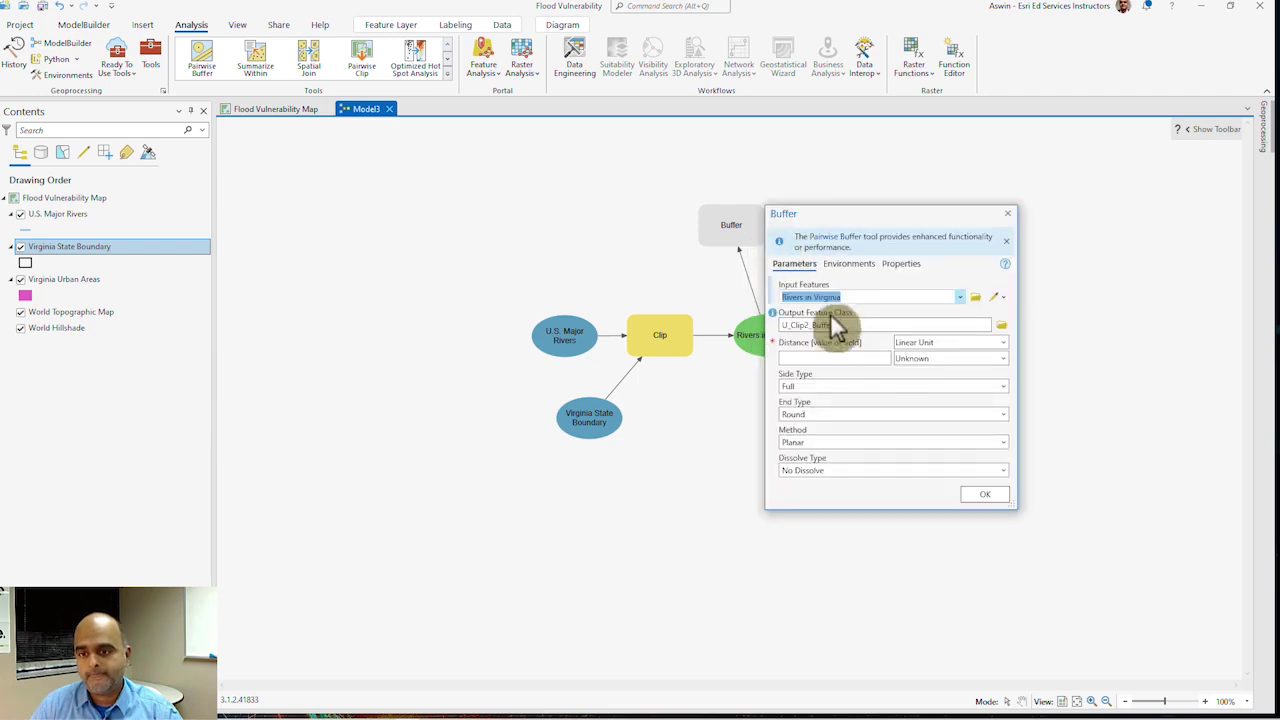
pyautogui.click(843, 359)
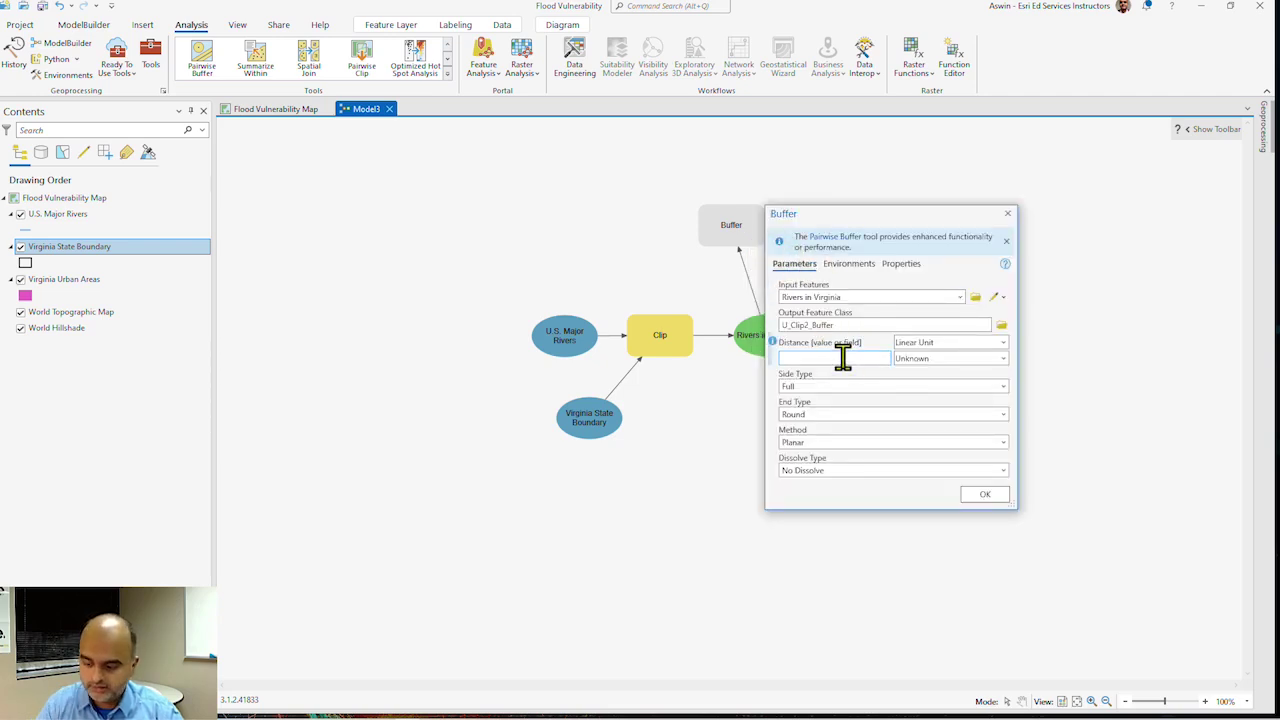
pyautogui.write('5')
pyautogui.click(1000, 360)
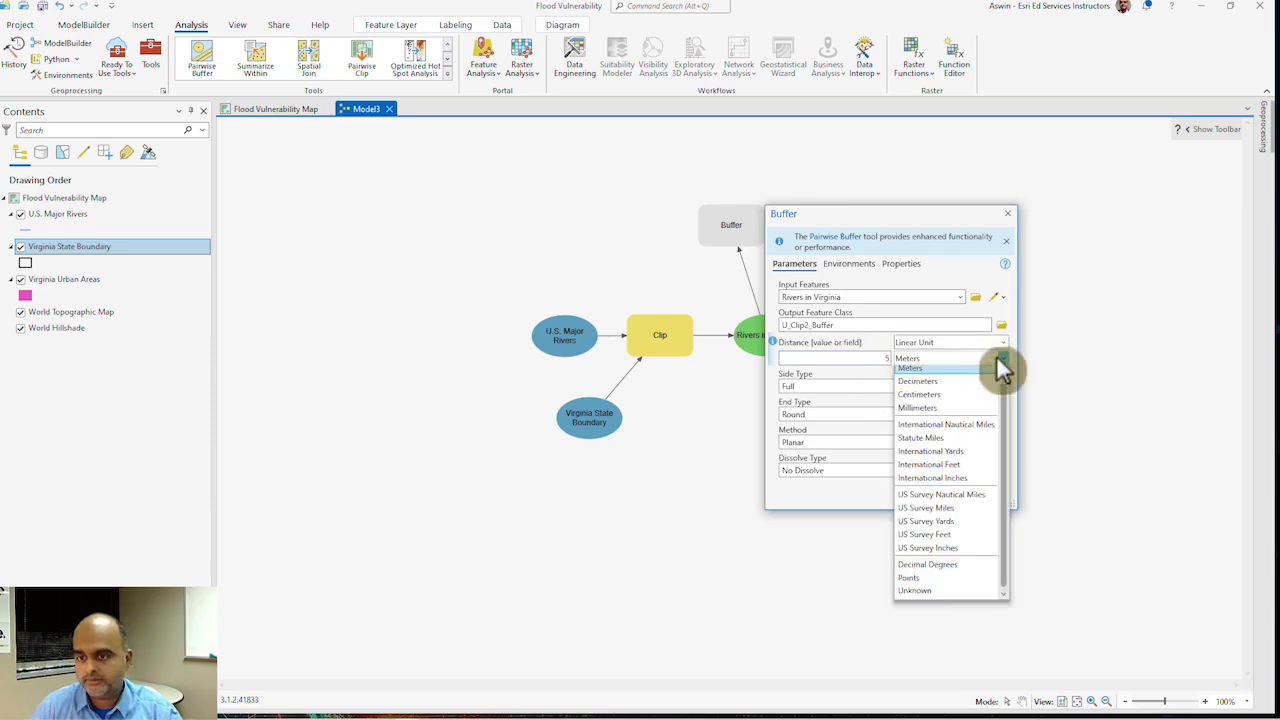
pyautogui.click(986, 445)
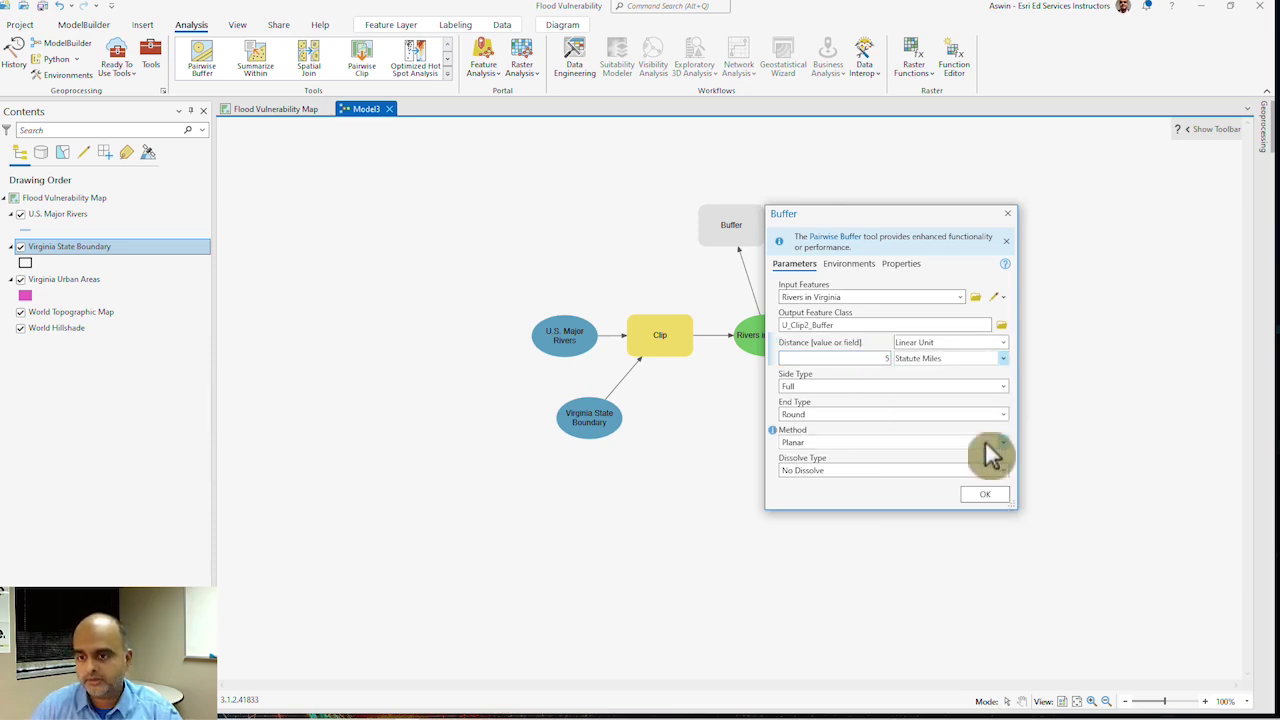
pyautogui.click(993, 497)
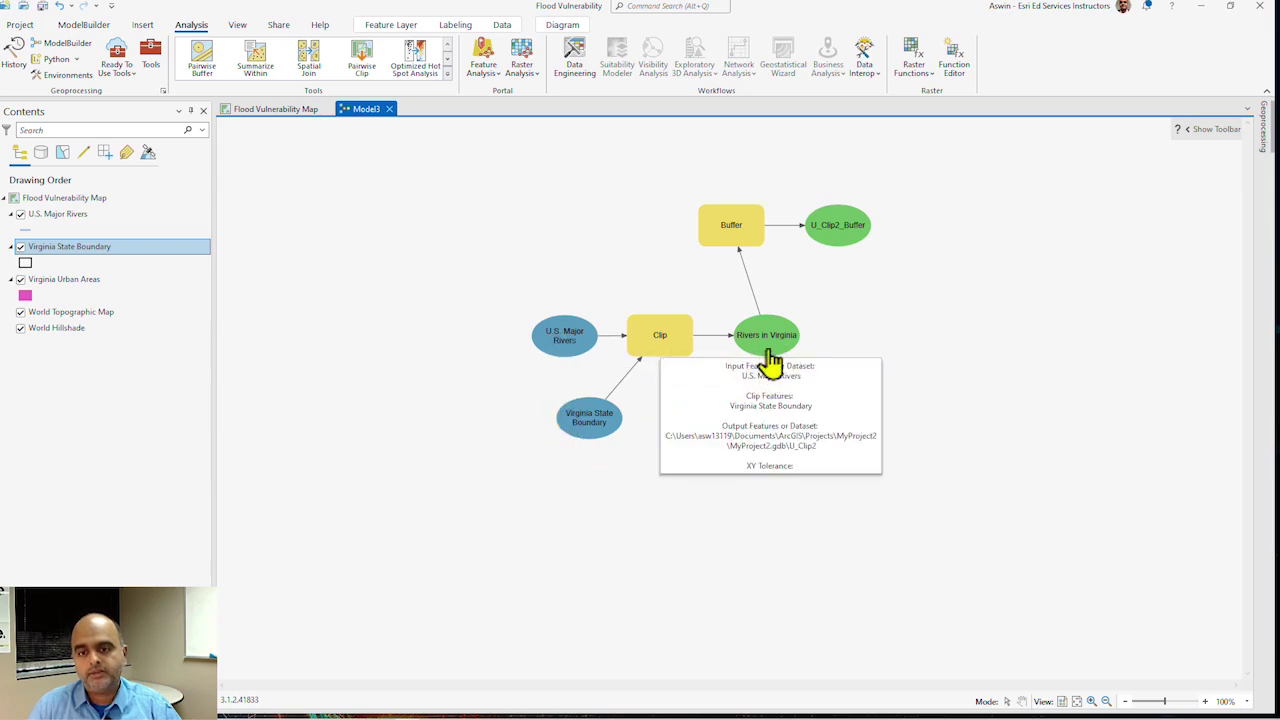
pyautogui.moveTo(768, 362)
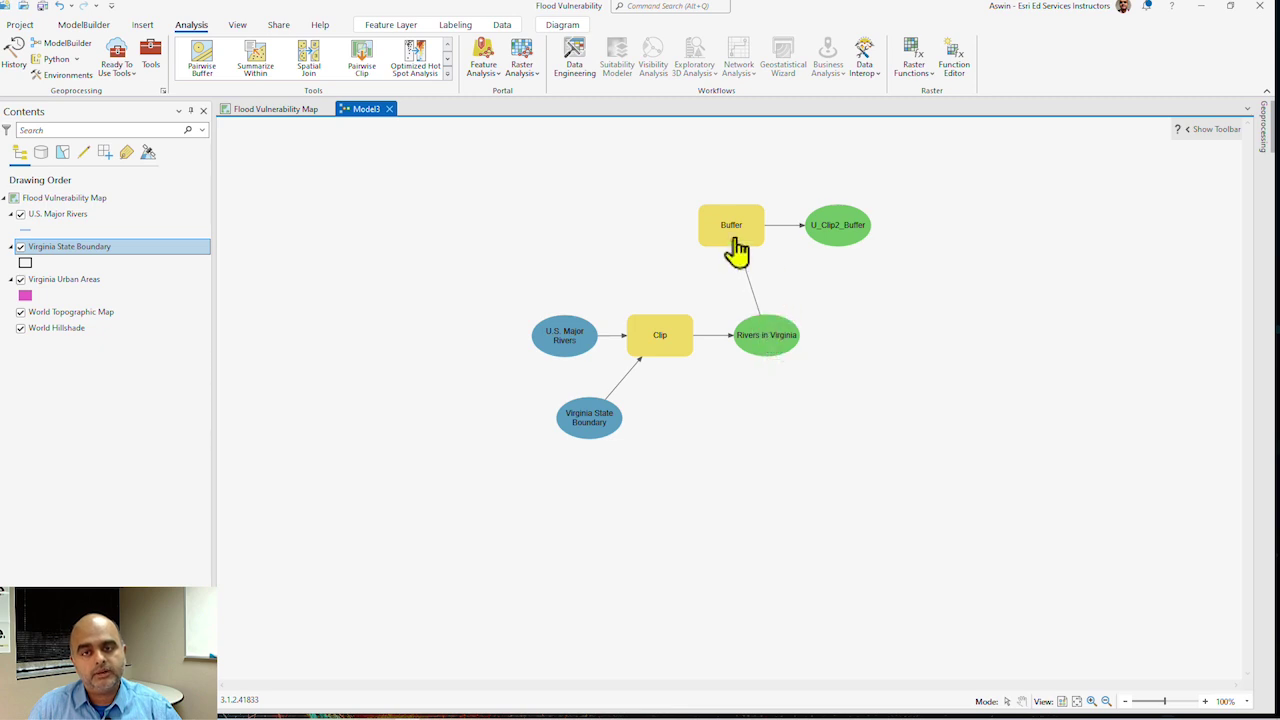
pyautogui.moveTo(718, 248)
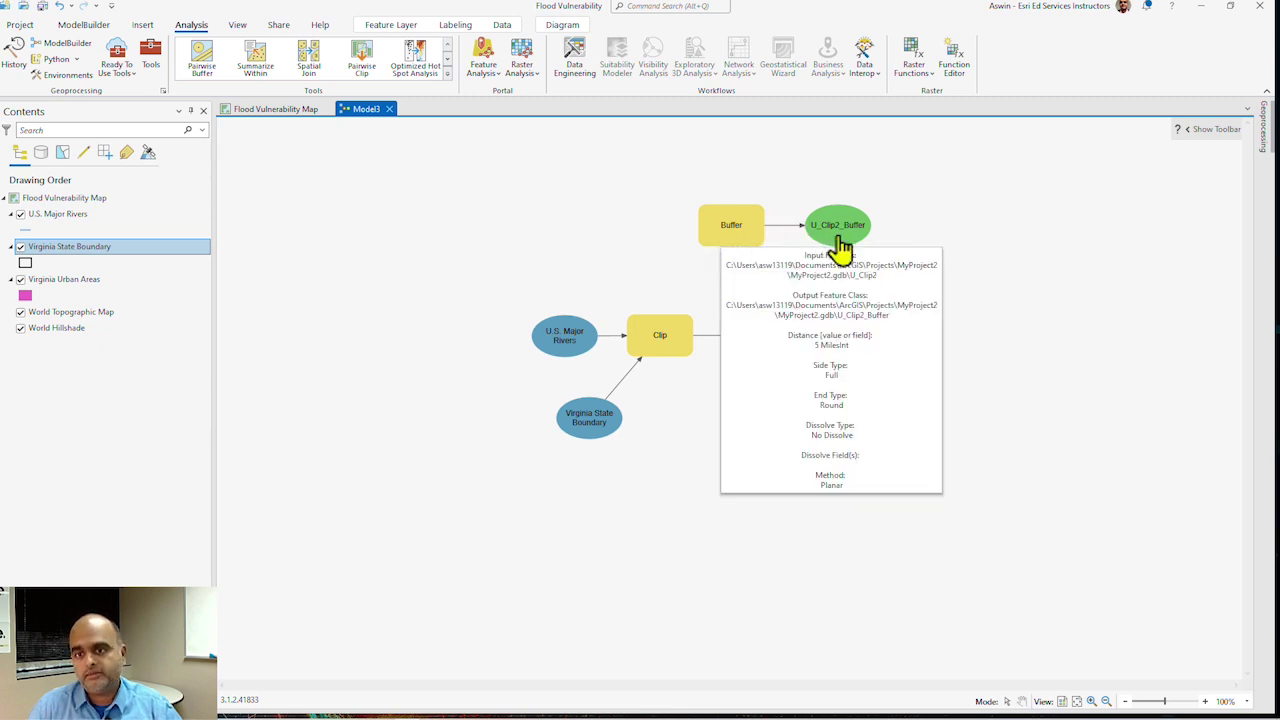
pyautogui.moveTo(840, 250)
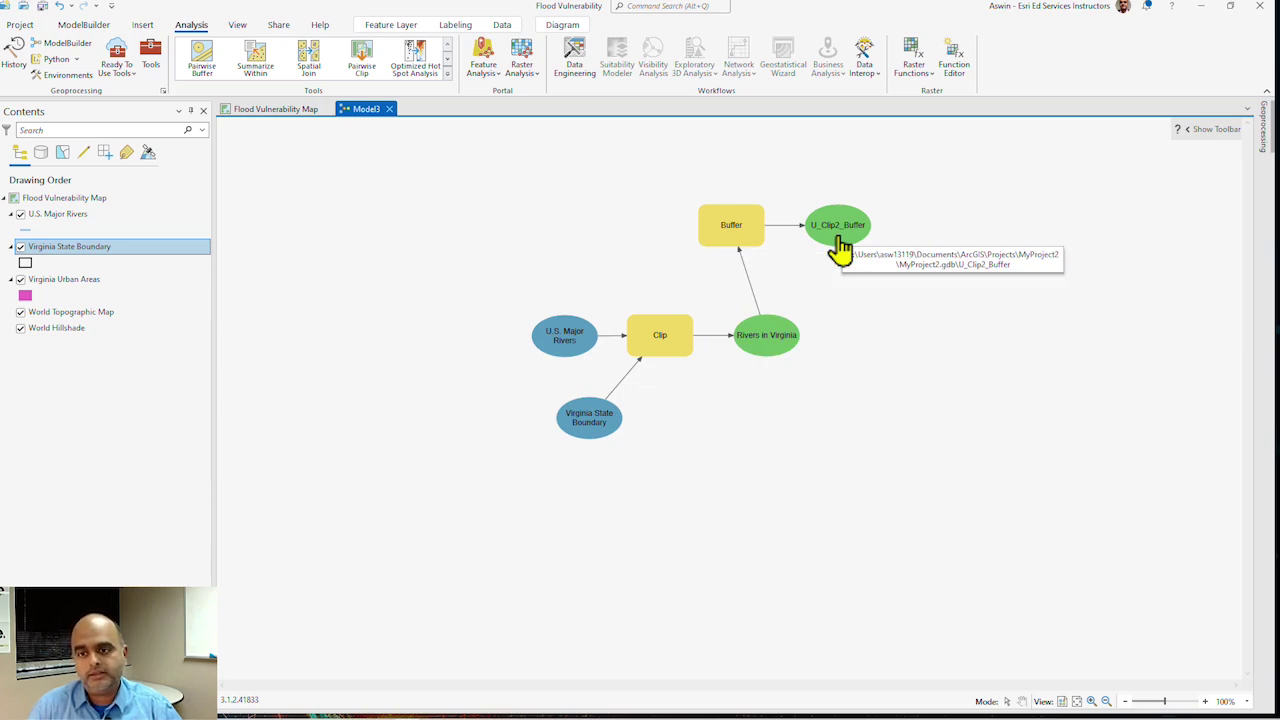
pyautogui.rightClick(838, 241)
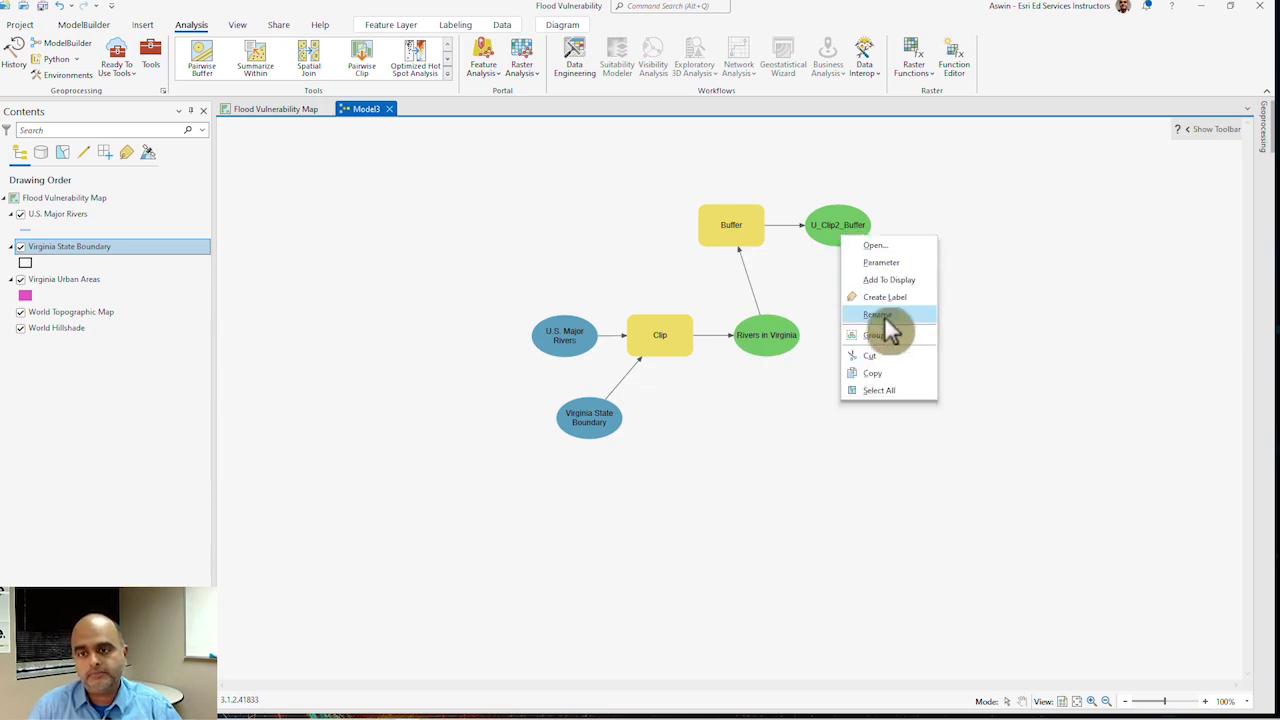
# - Change the U_Clip2_Buffer output node's name to 'Flood Areas'
pyautogui.click(882, 315)
pyautogui.doubleClick(845, 212)
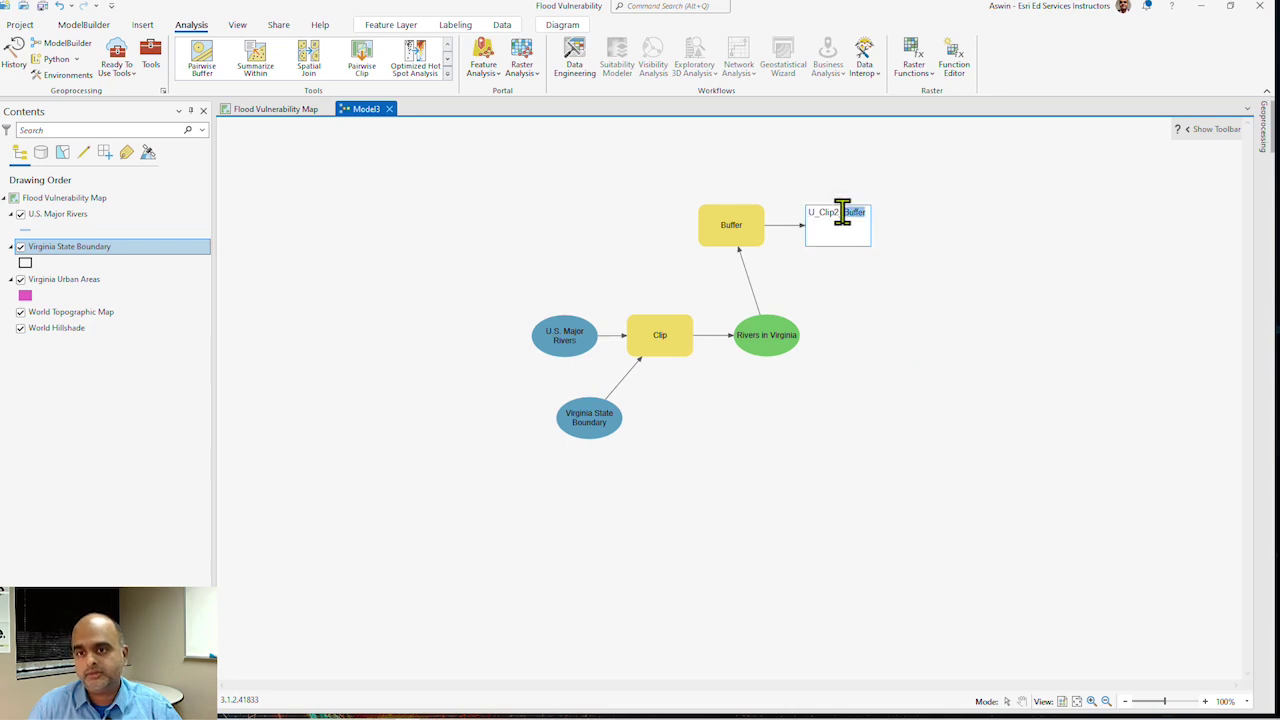
pyautogui.tripleClick(843, 212)
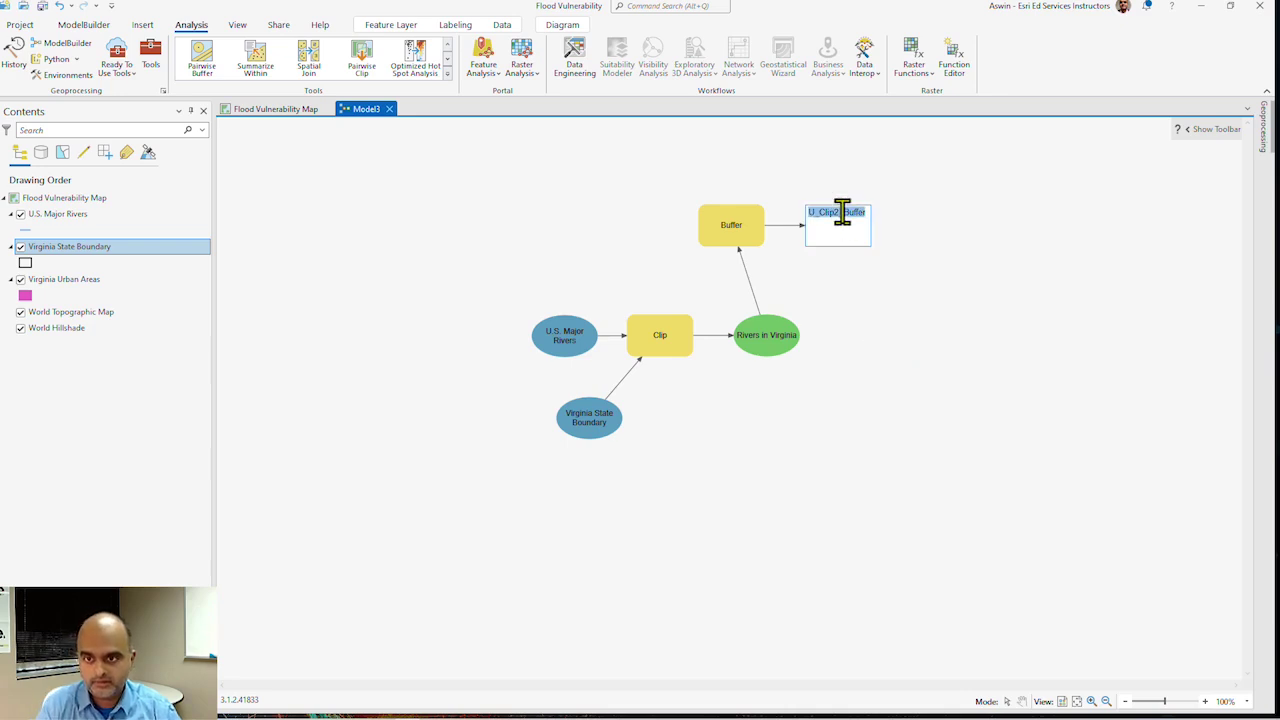
pyautogui.write('Flood')
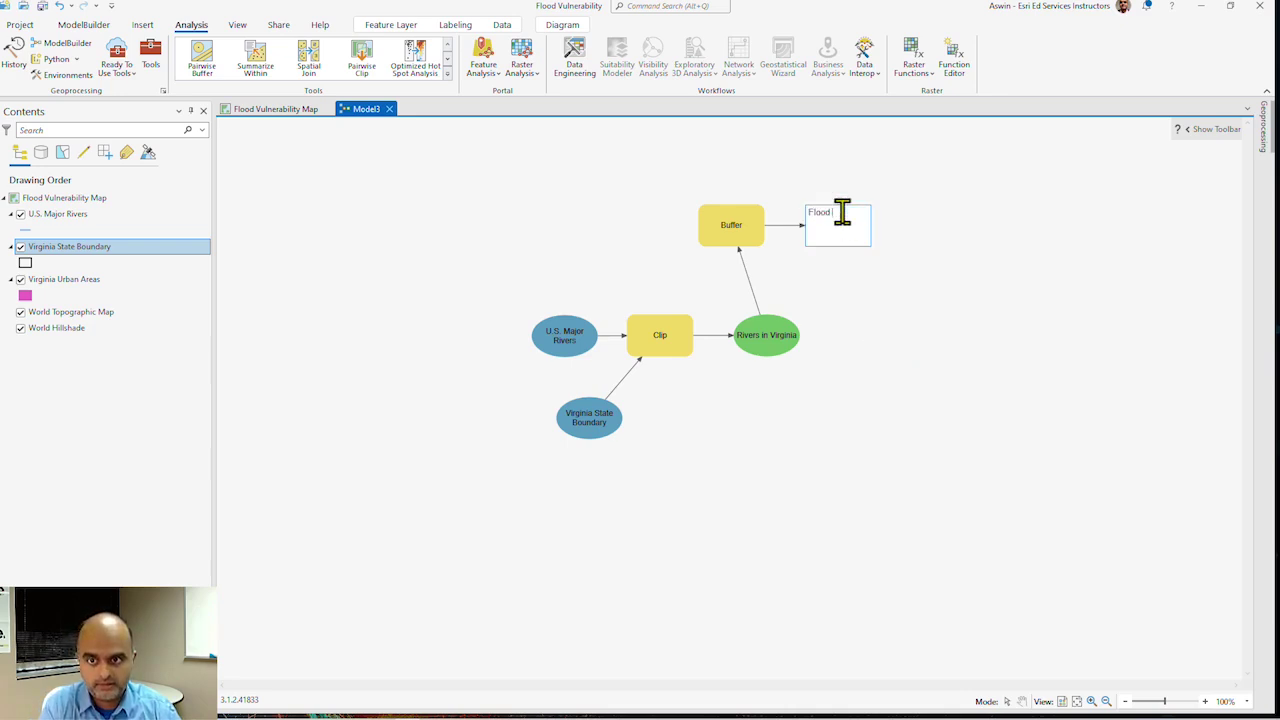
pyautogui.write(' Areas')
pyautogui.press('Return')
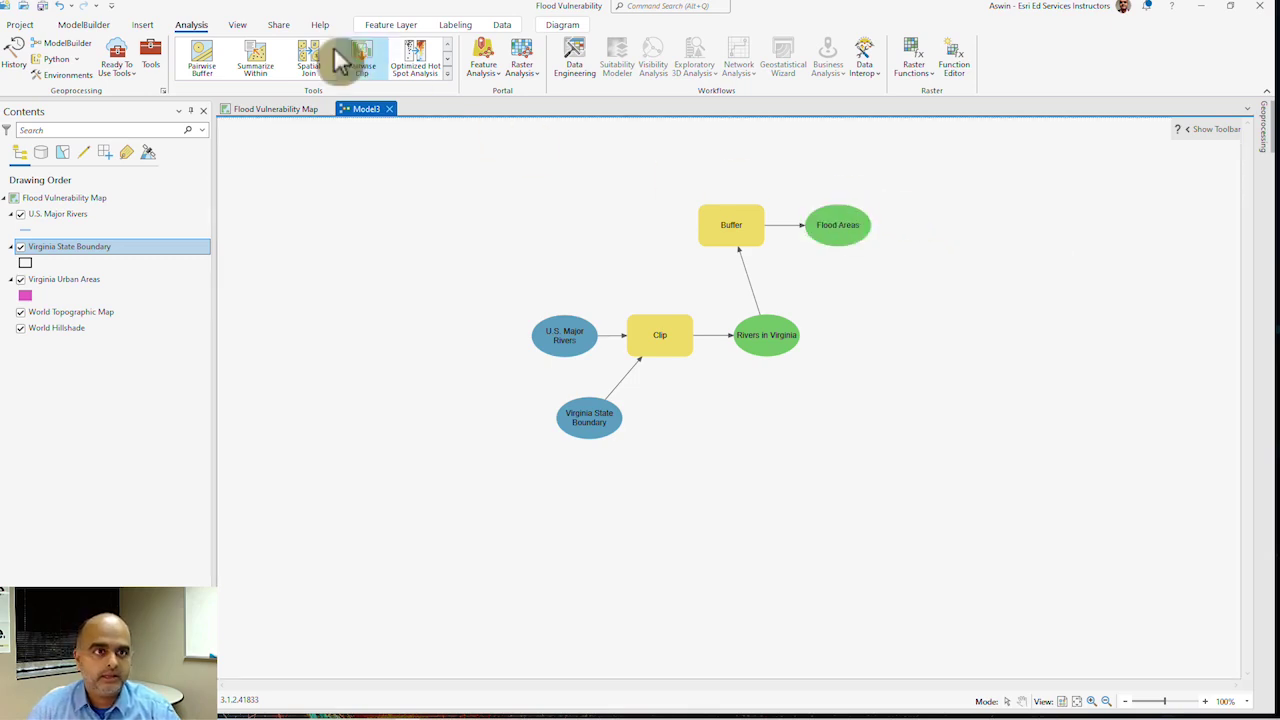
pyautogui.click(238, 26)
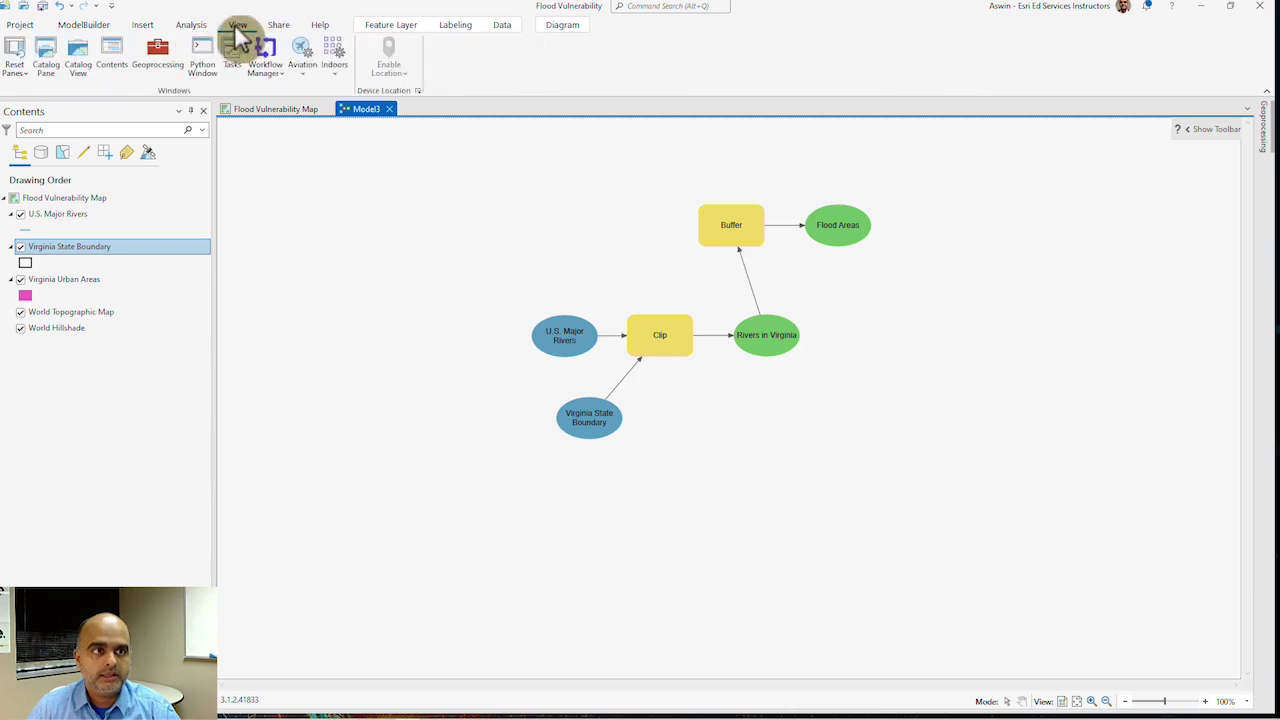
# - Fit the model to the window, apply Auto Layout, and zoom in on the diagram
pyautogui.click(97, 28)
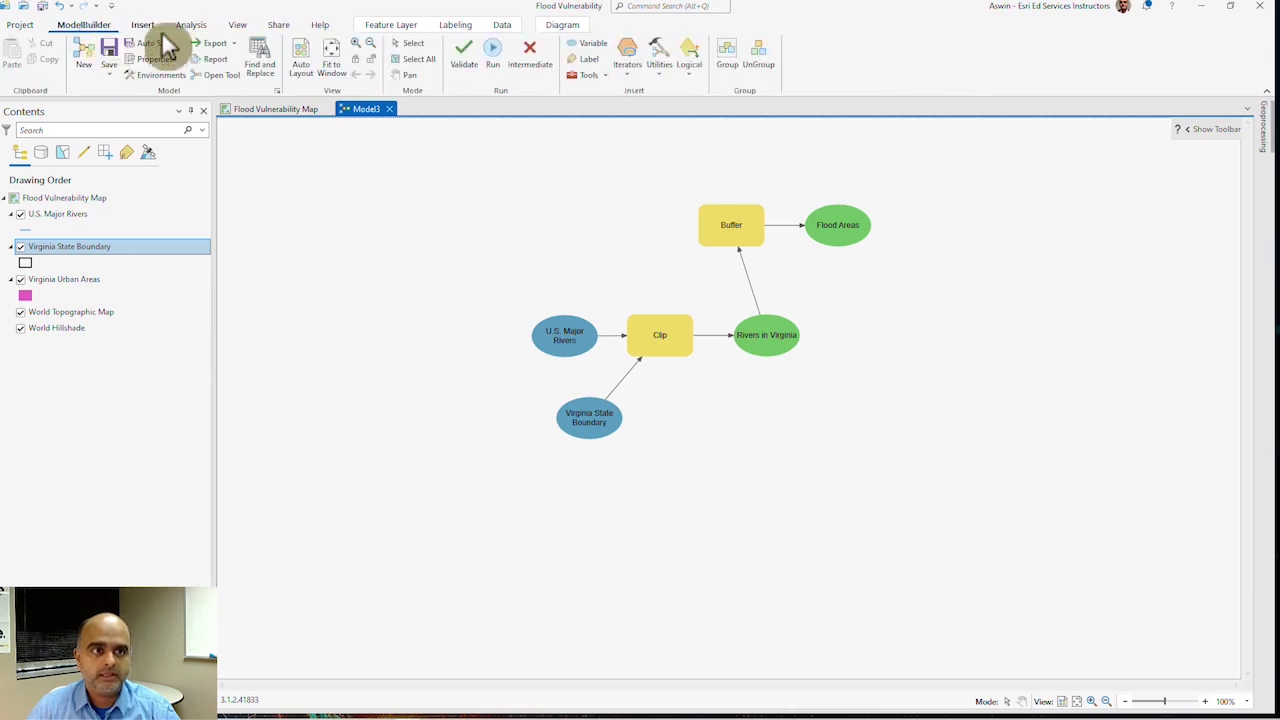
pyautogui.click(328, 74)
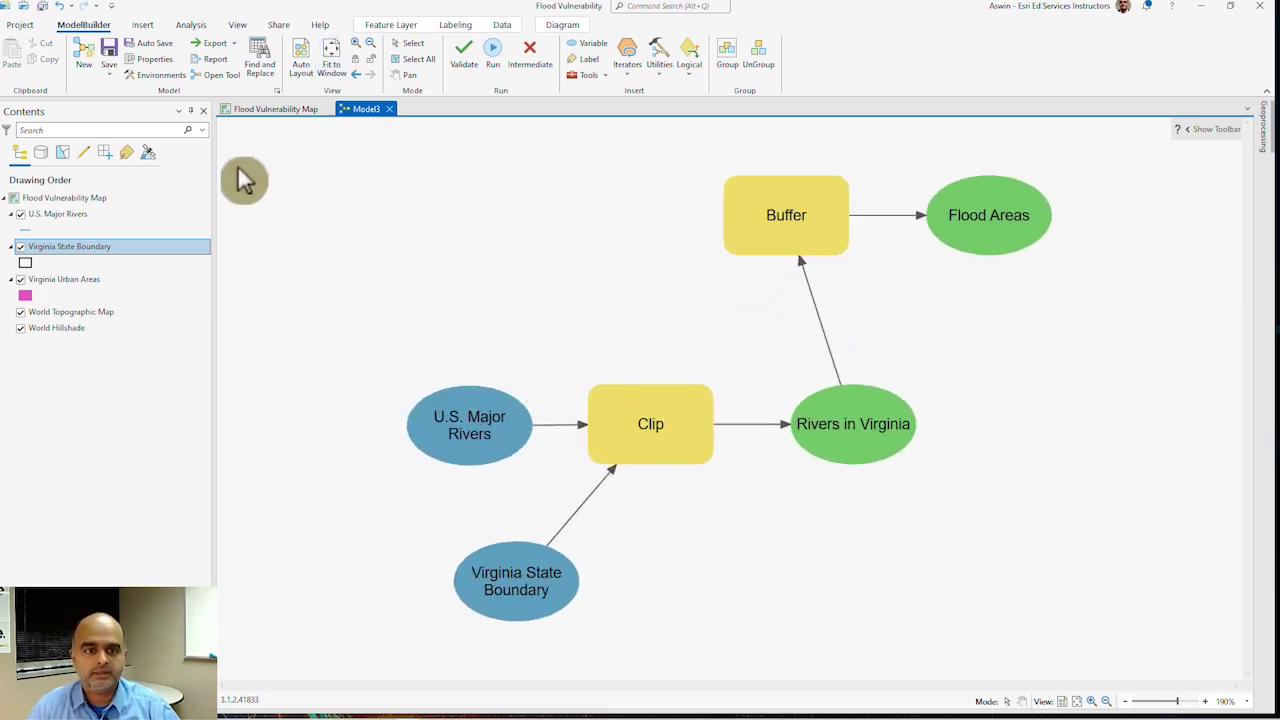
pyautogui.click(302, 66)
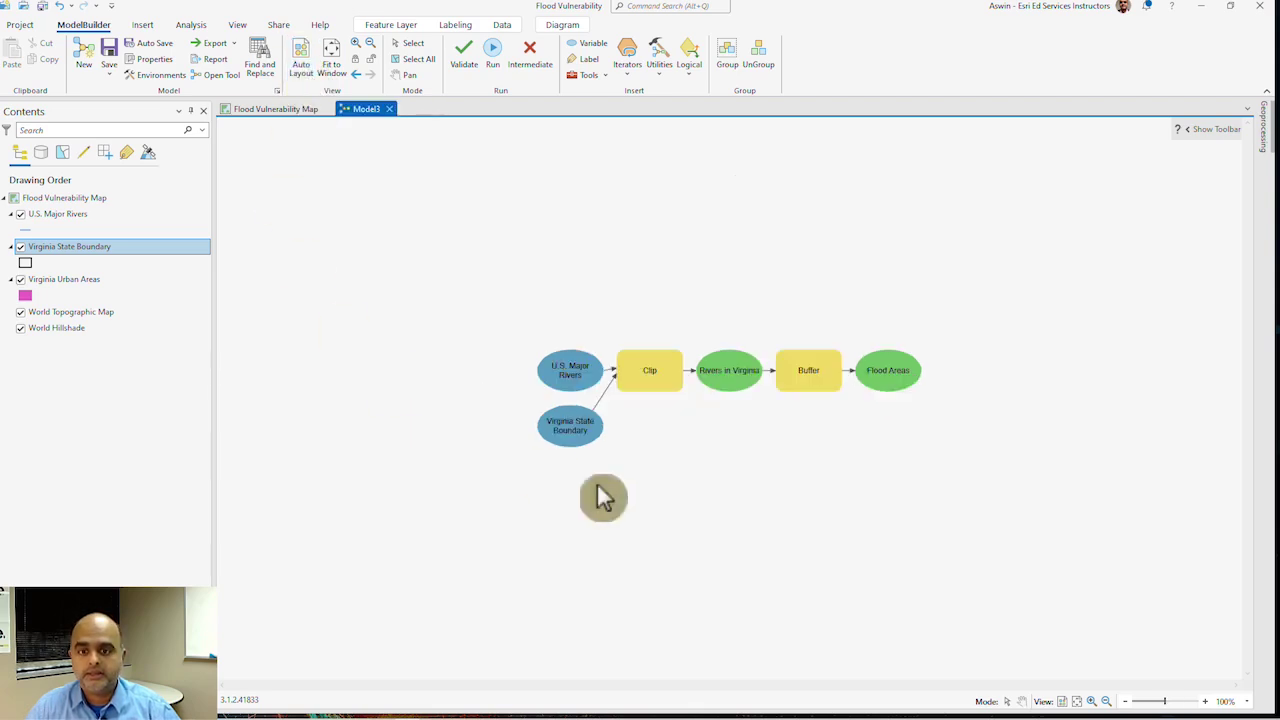
pyautogui.scroll(3, 806, 452)
pyautogui.scroll(2, 806, 452)
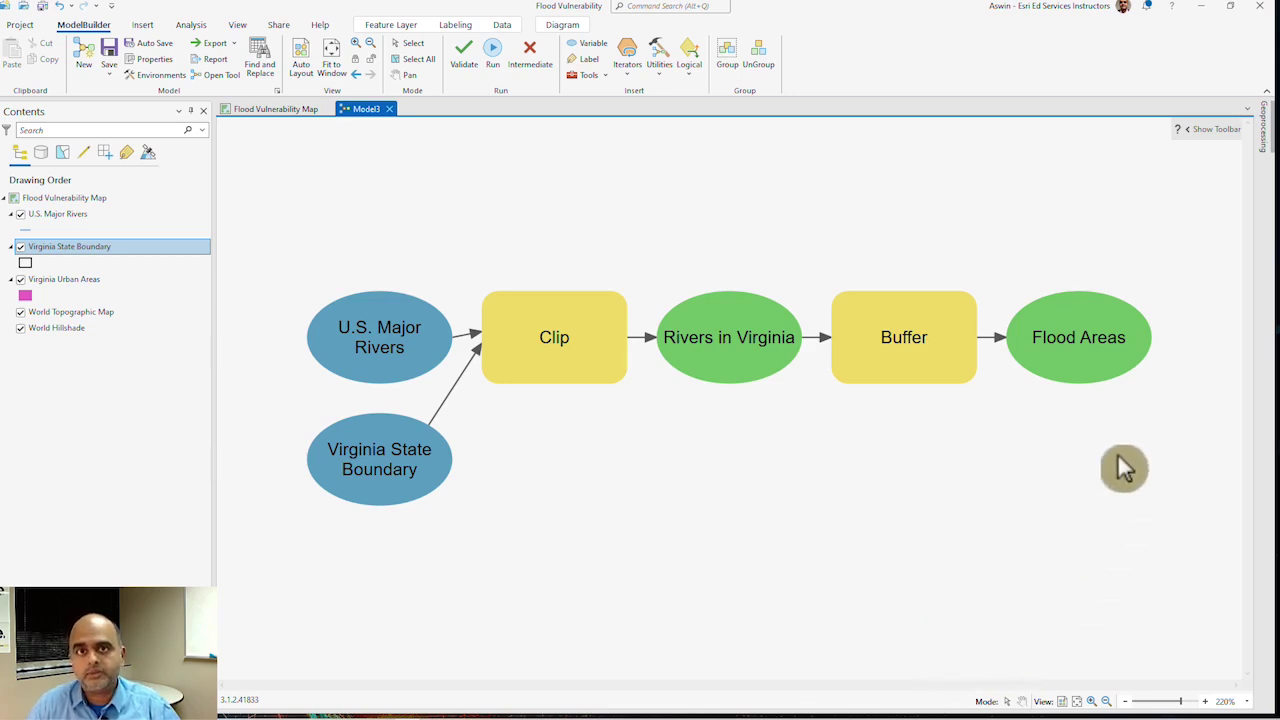
pyautogui.rightClick(1074, 372)
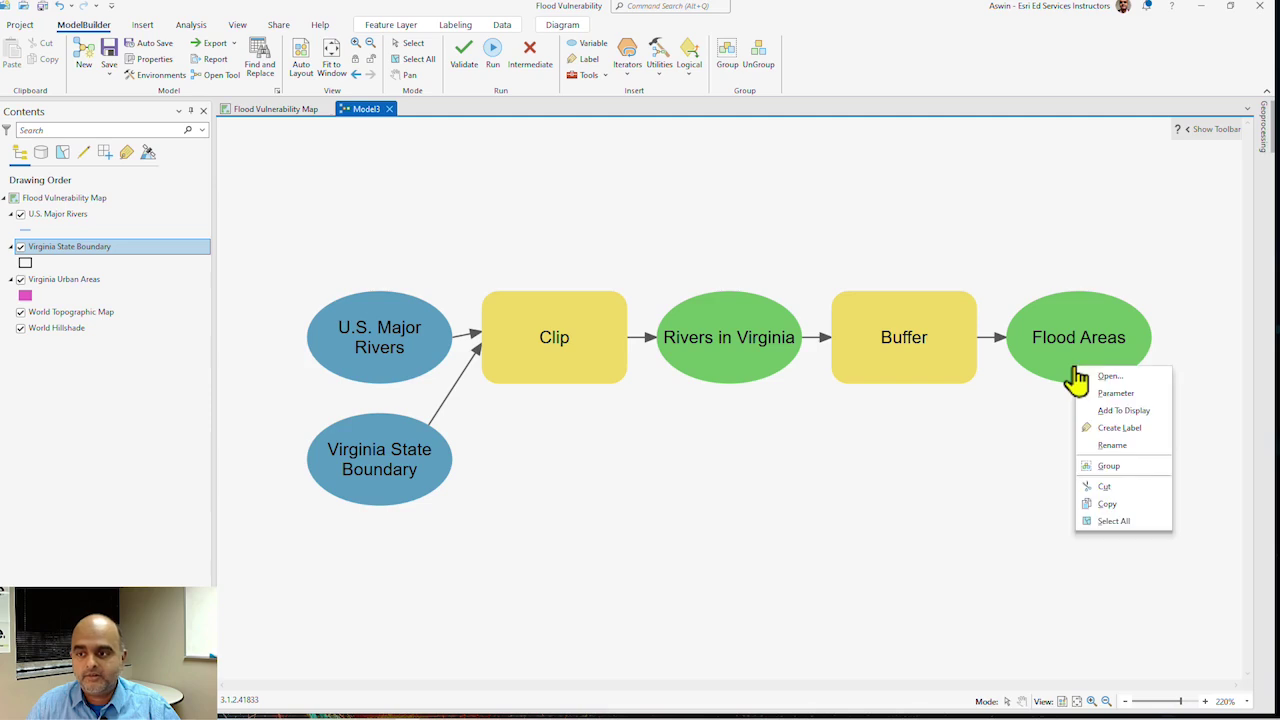
# - Set Flood Areas to Add To Display, run the model, and move the progress window aside
pyautogui.click(1134, 411)
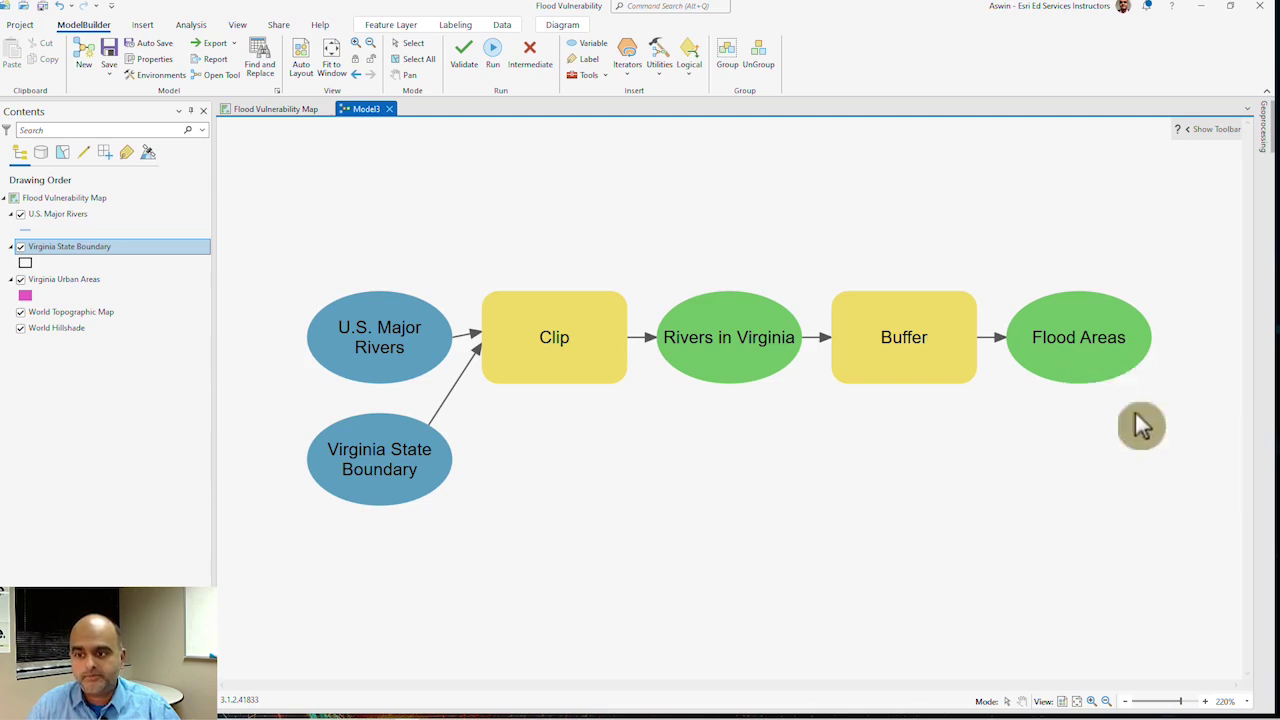
pyautogui.click(493, 60)
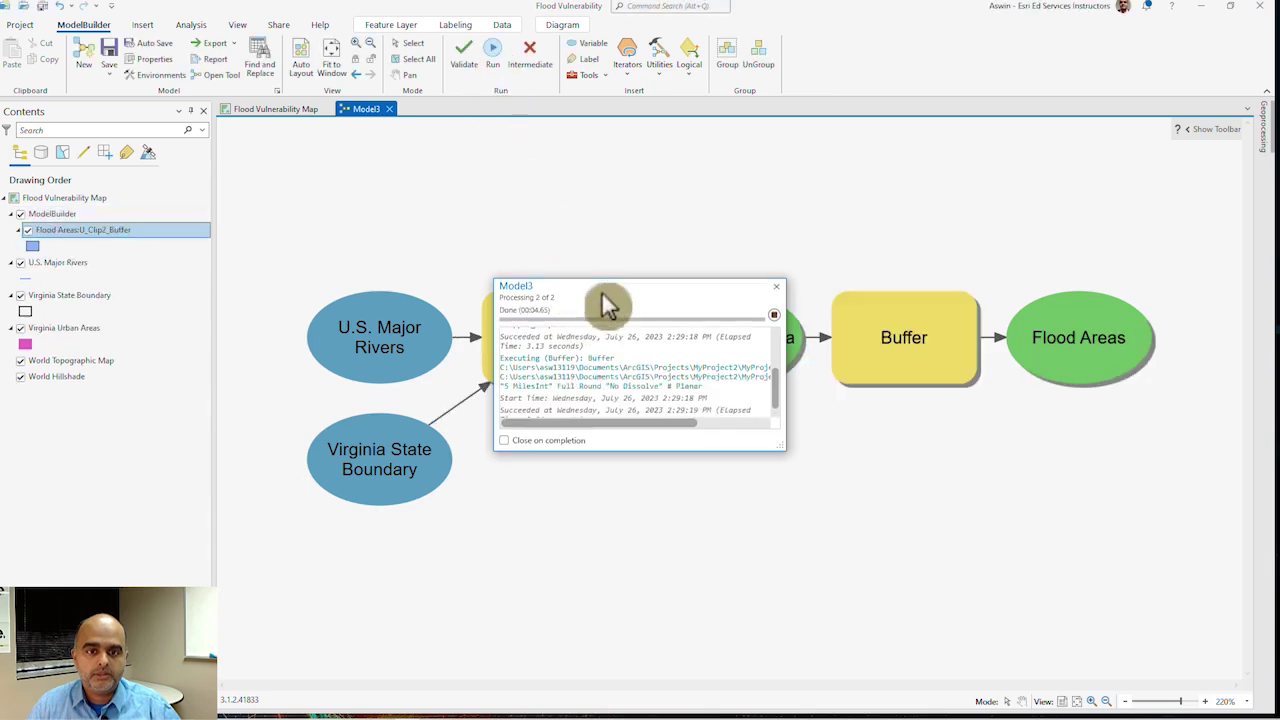
pyautogui.moveTo(605, 288); pyautogui.dragTo(572, 567)
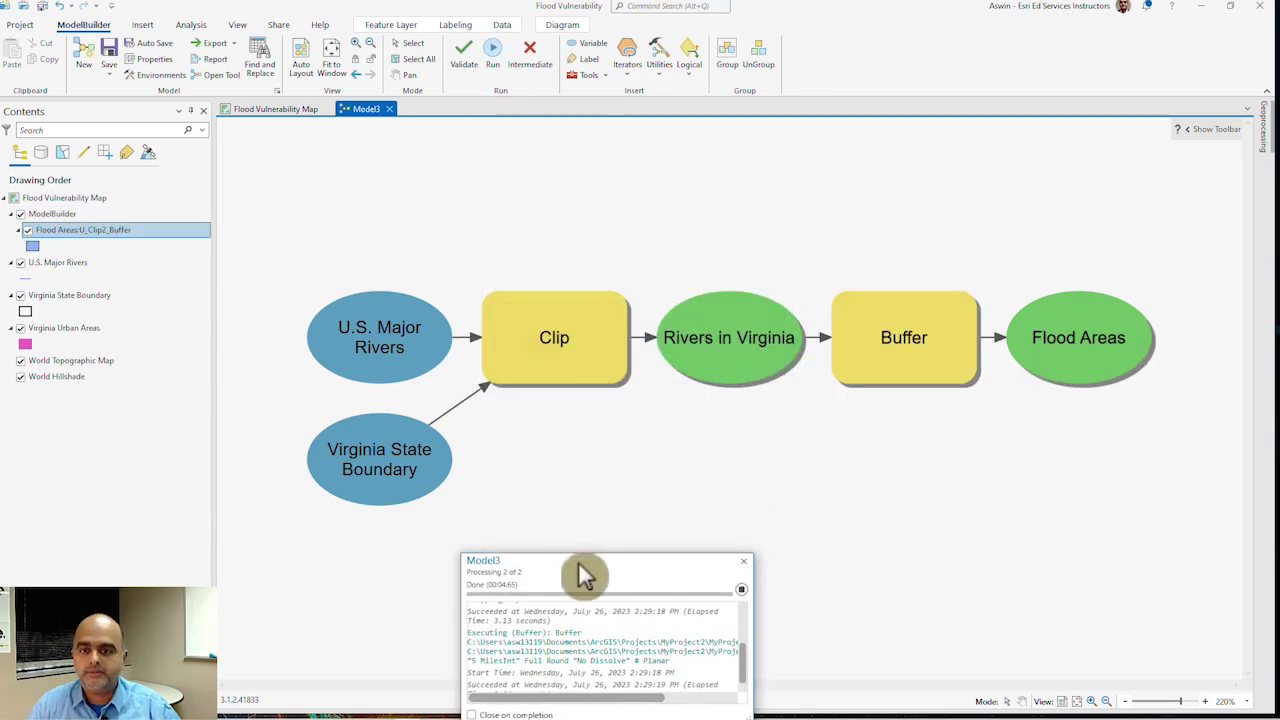
pyautogui.click(256, 118)
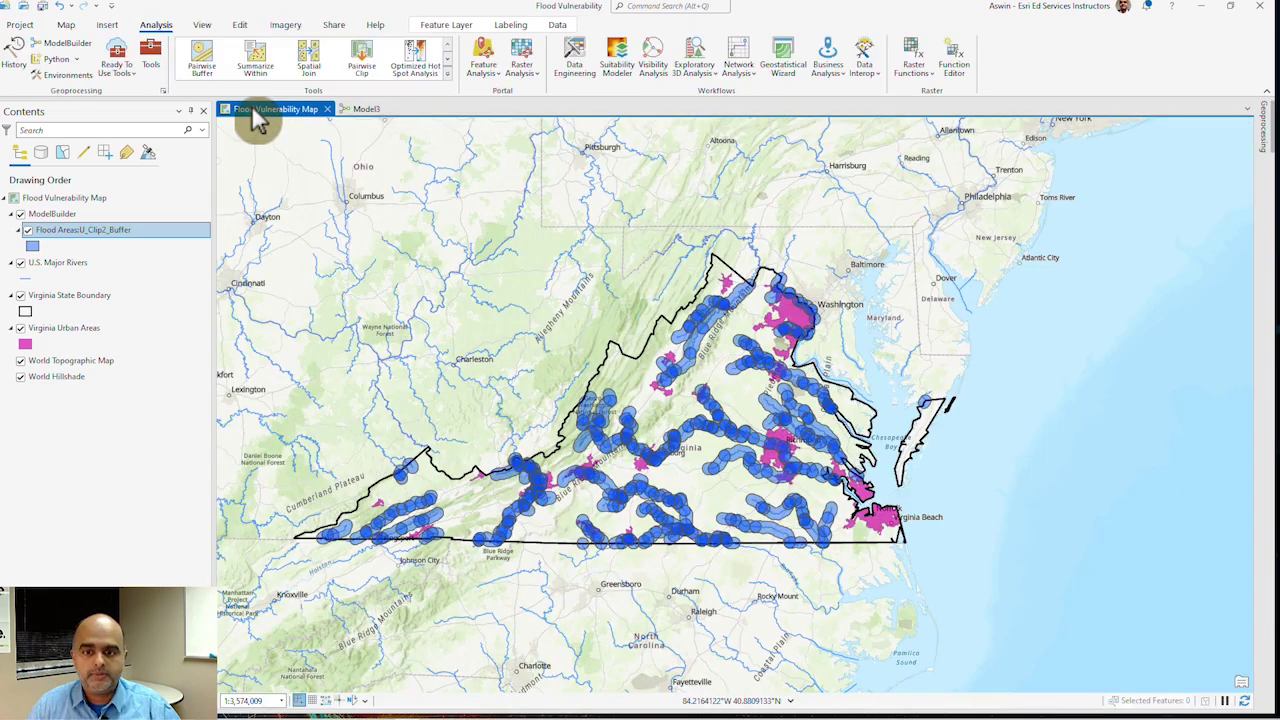
# - Zoom in on Virginia to view the Flood Areas river buffers over the urban areas
pyautogui.scroll(3, 288, 440)
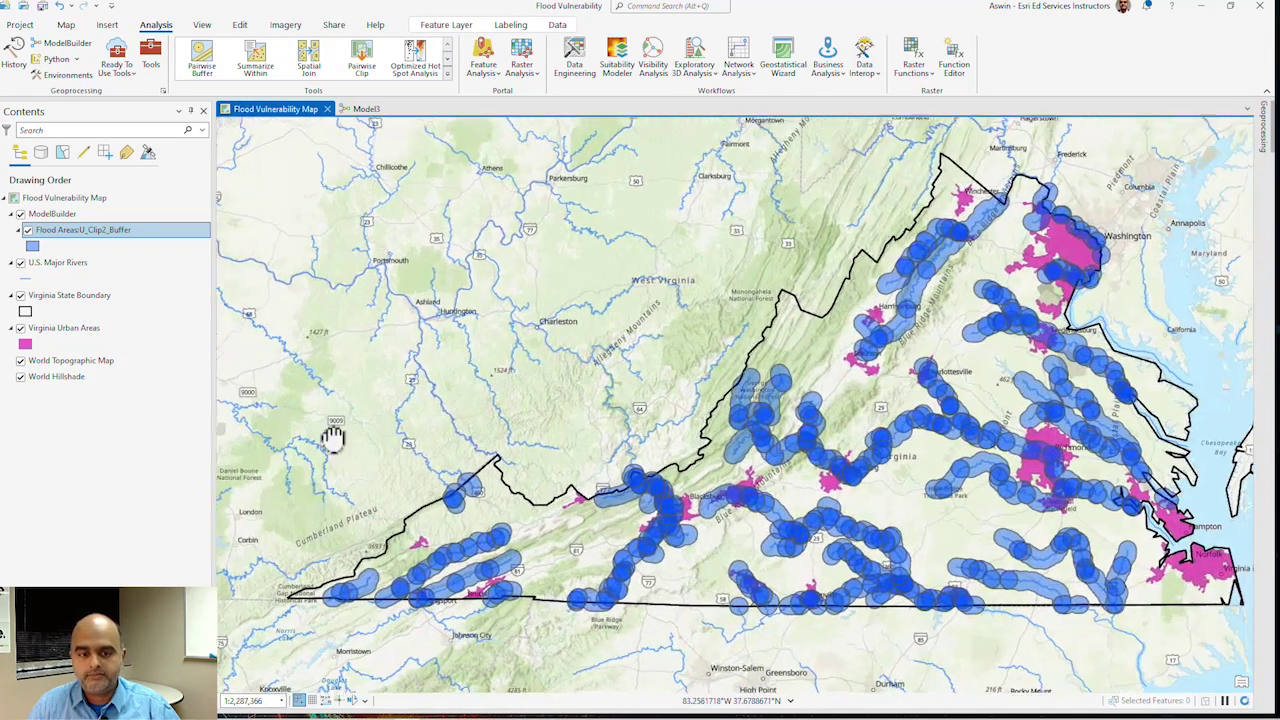